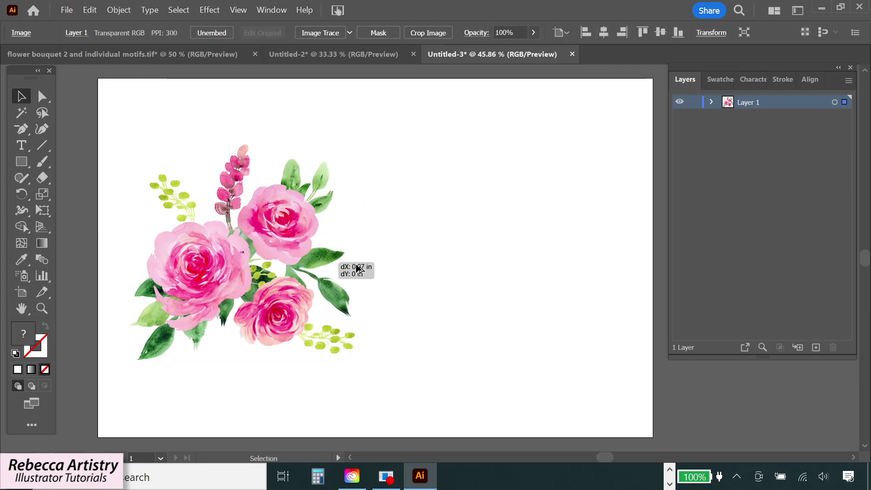
Place a copy of the bouquet on the right with 97 trace colours, then scale it uniformly to 200%.
drag(306, 263, 328, 263)
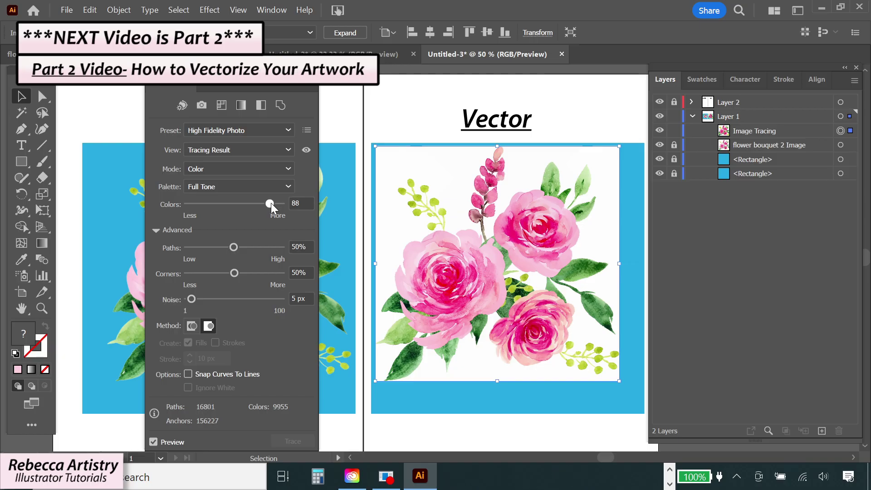
drag(271, 204, 278, 205)
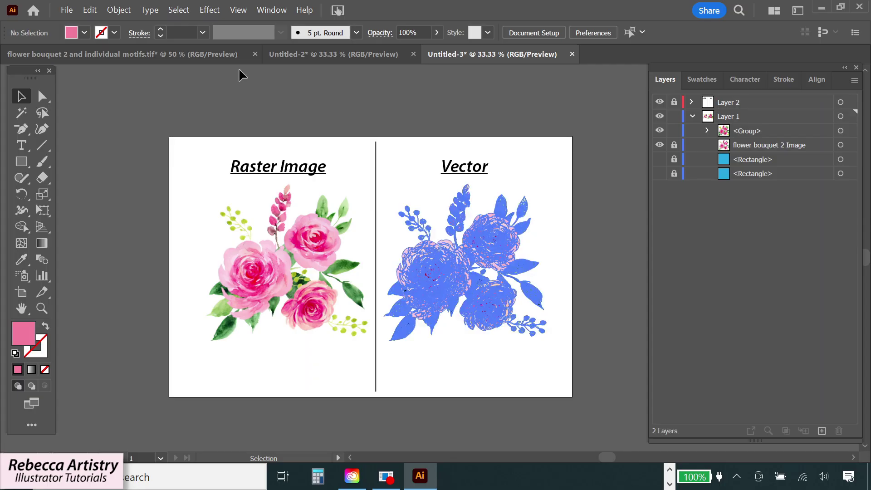
click(119, 10)
mouse_move(256, 30)
click(342, 80)
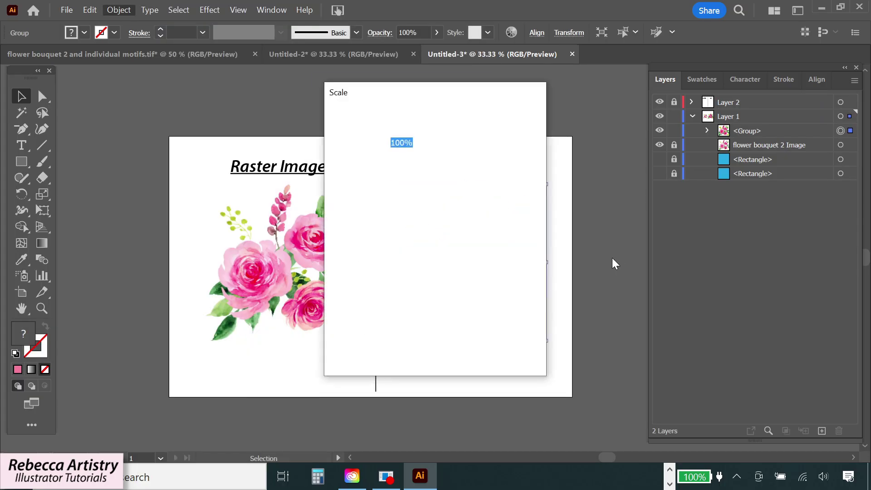
text(200)
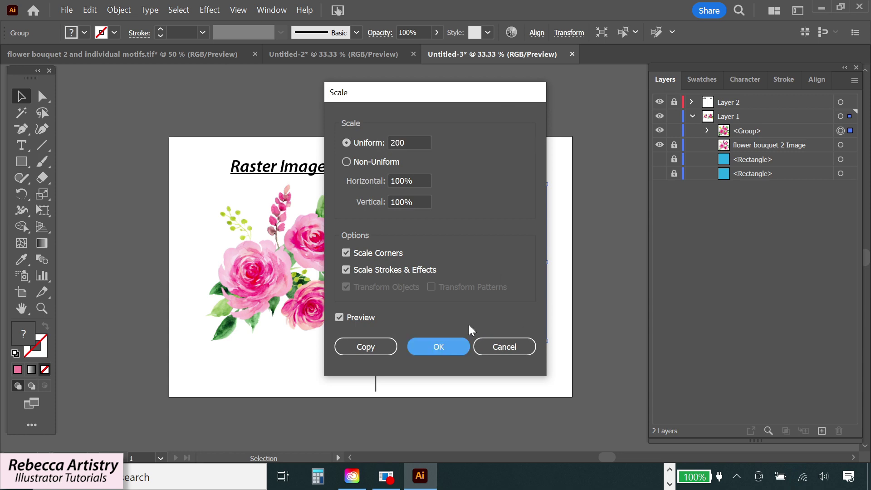
click(449, 346)
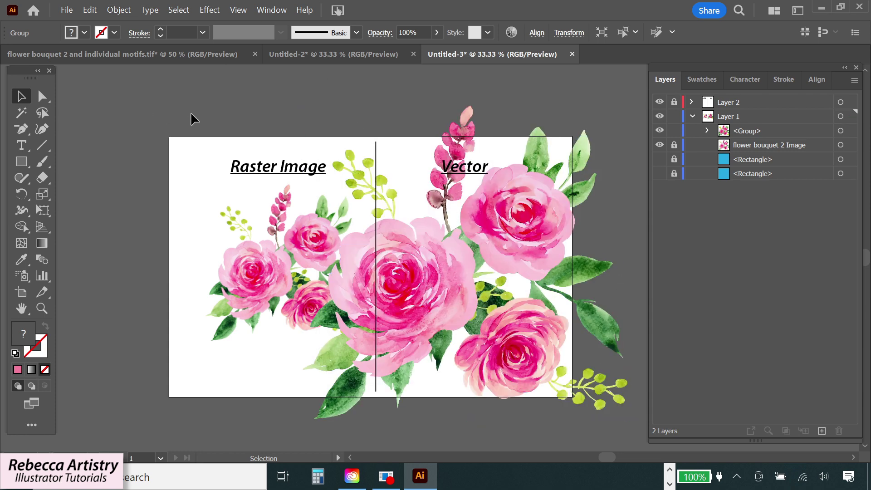
Deselect the enlarged bouquet and zoom in near the artboard's right edge.
click(192, 114)
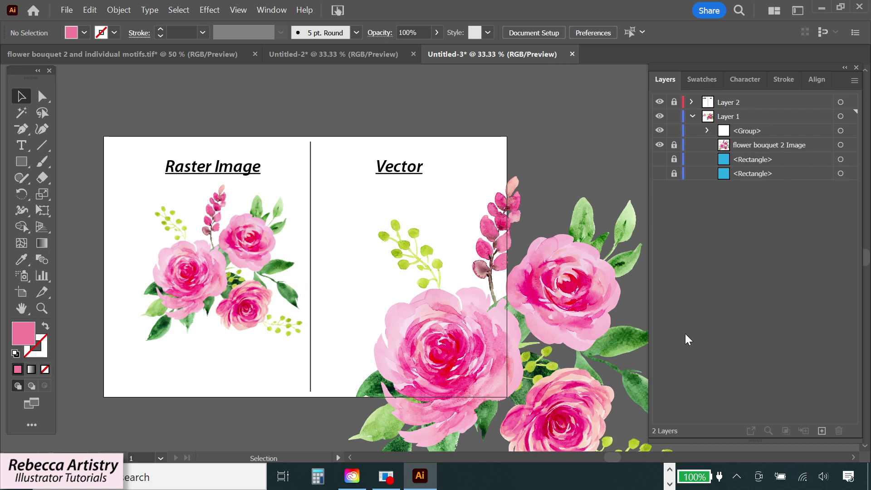
key(z)
click(506, 333)
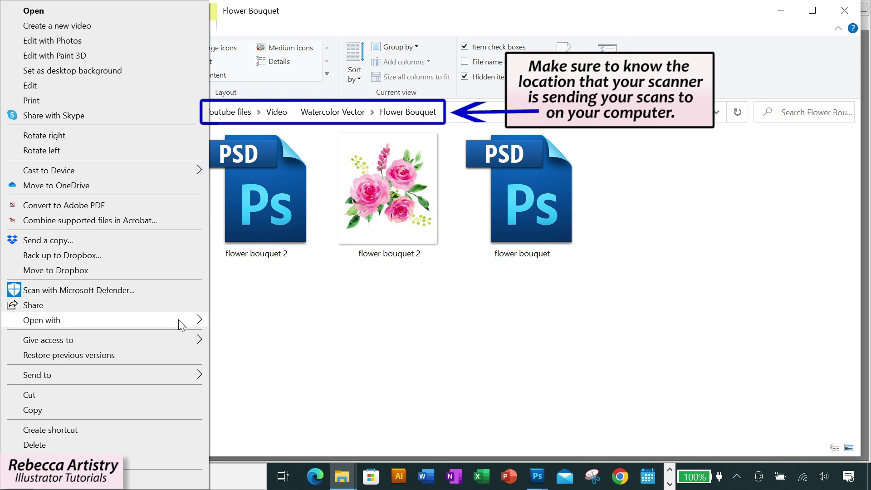
Open the scanned bouquet image from the Flower Bouquet folder with Adobe Photoshop.
mouse_move(200, 323)
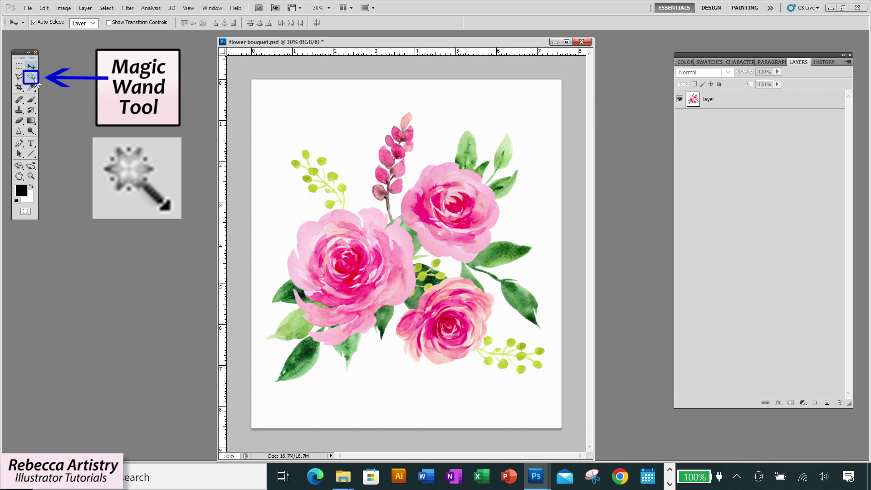
Choose the Magic Wand in Add to Selection mode and make the bouquet's layer active.
click(31, 77)
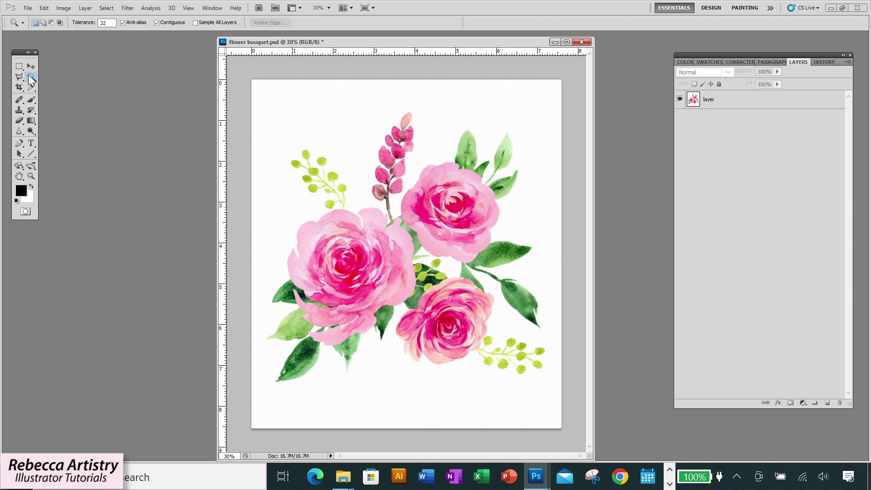
click(44, 24)
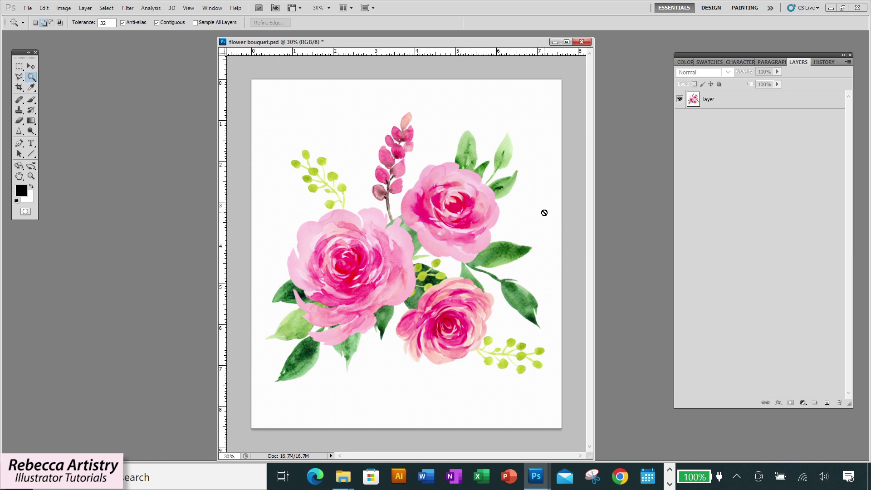
click(732, 102)
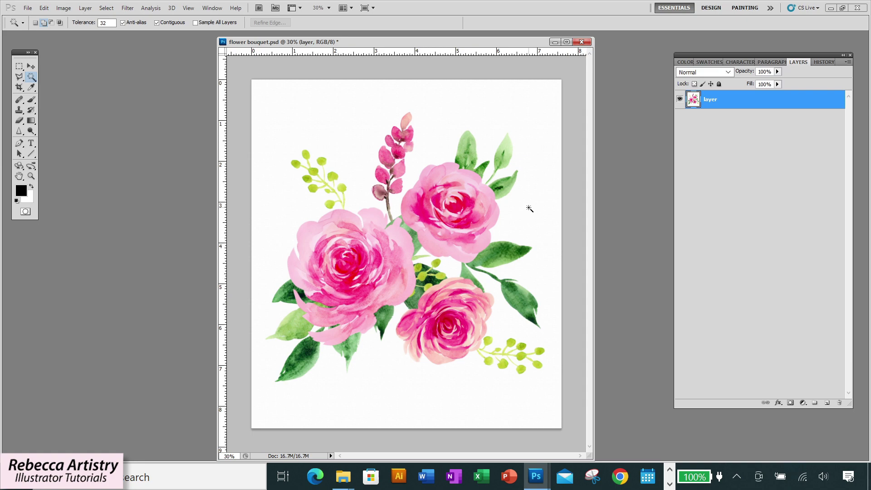
Magic-wand the white background, then zoom in on the large rose to inspect missed gaps.
click(530, 208)
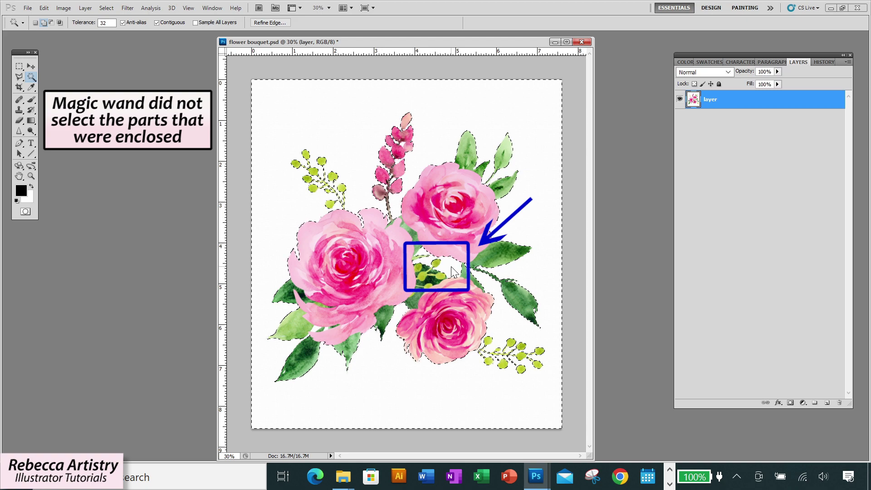
click(31, 176)
click(309, 333)
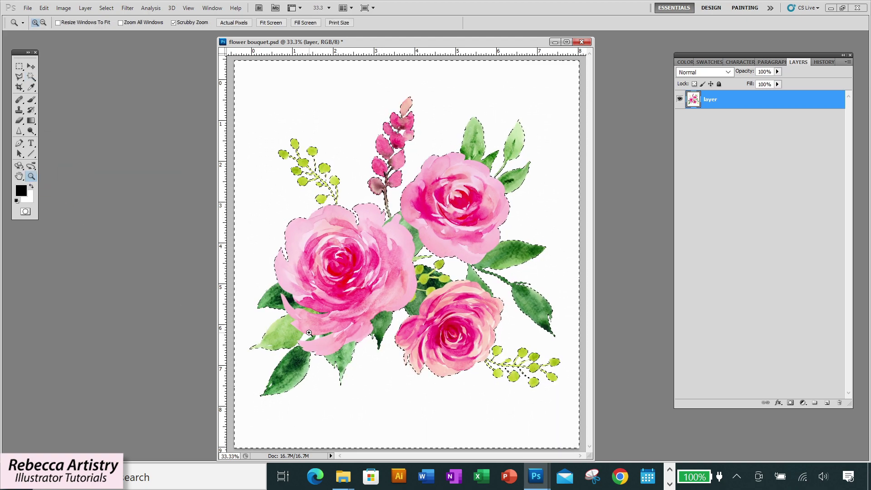
click(309, 333)
click(304, 333)
key(w)
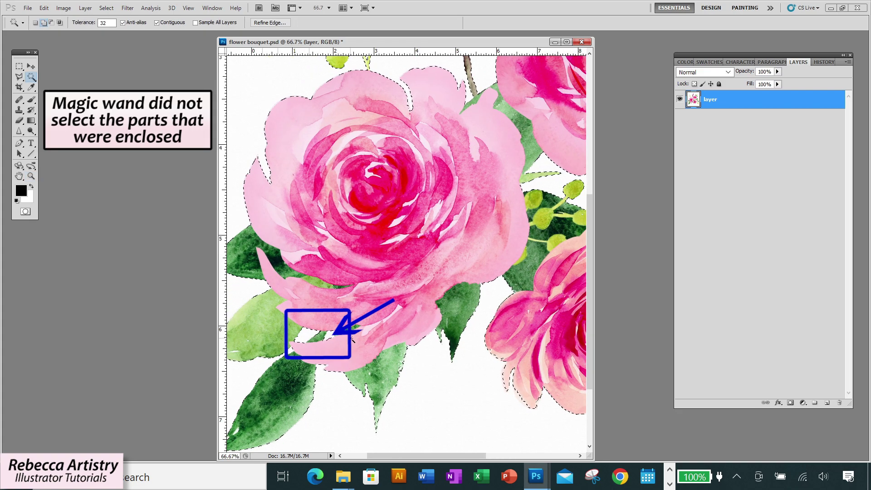
scroll(351, 339, up, 10)
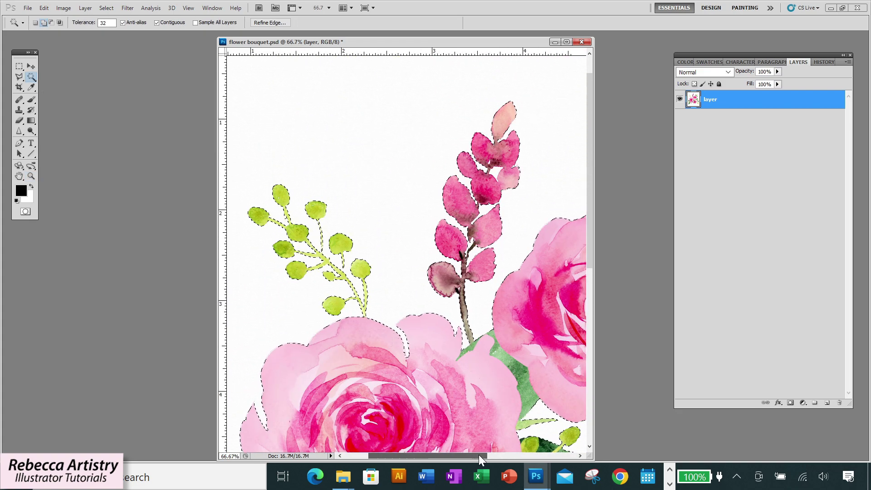
drag(478, 455, 484, 454)
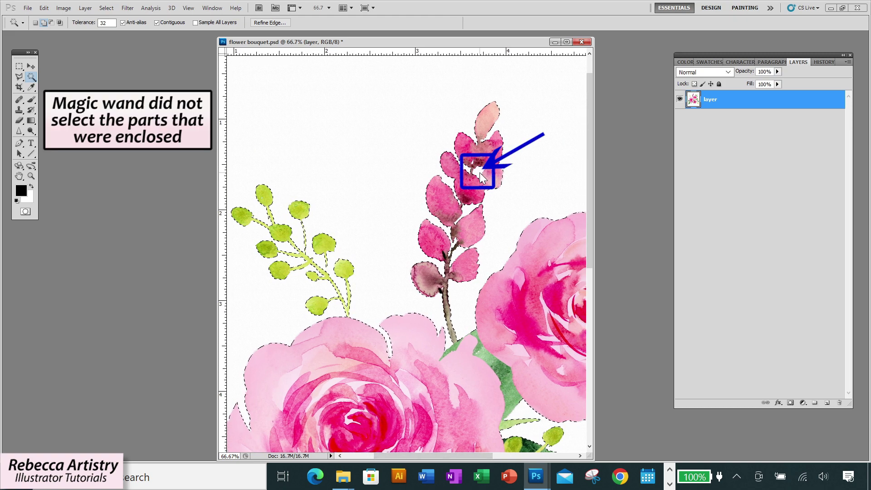
scroll(480, 176, up, 2)
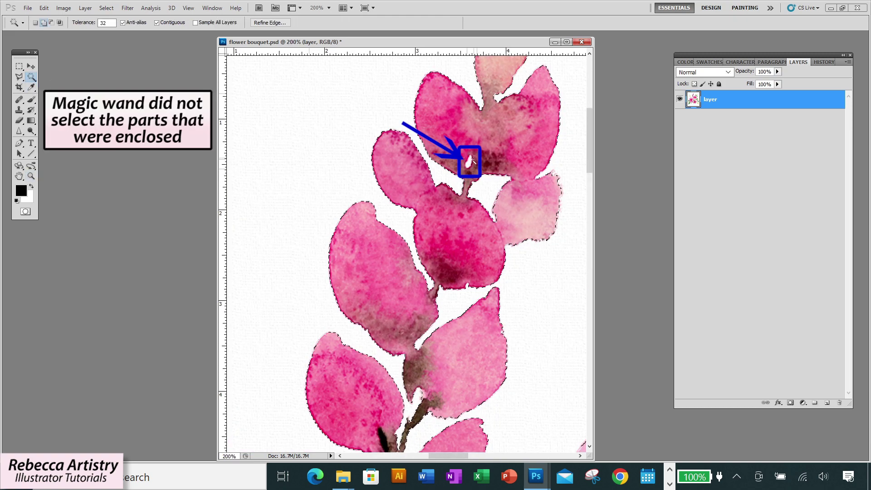
scroll(521, 259, down, 3)
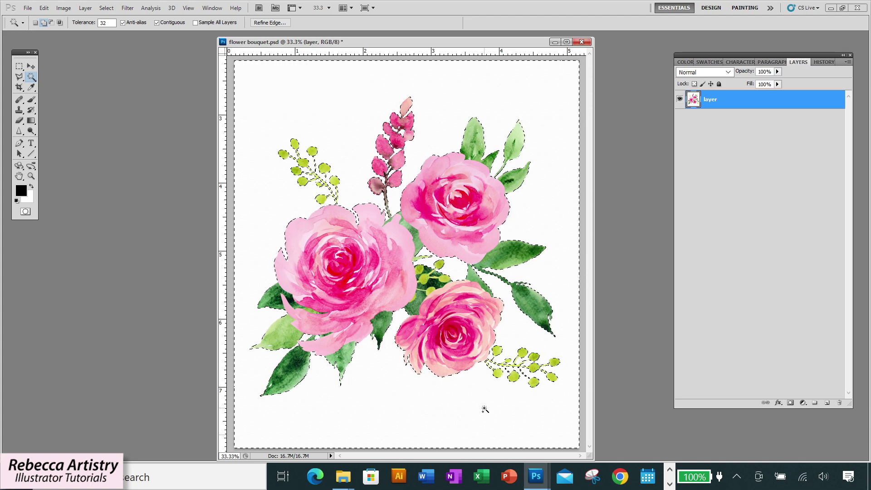
Zoom in to check the big and lower roses, zoom back out, and deselect.
key(z)
click(319, 224)
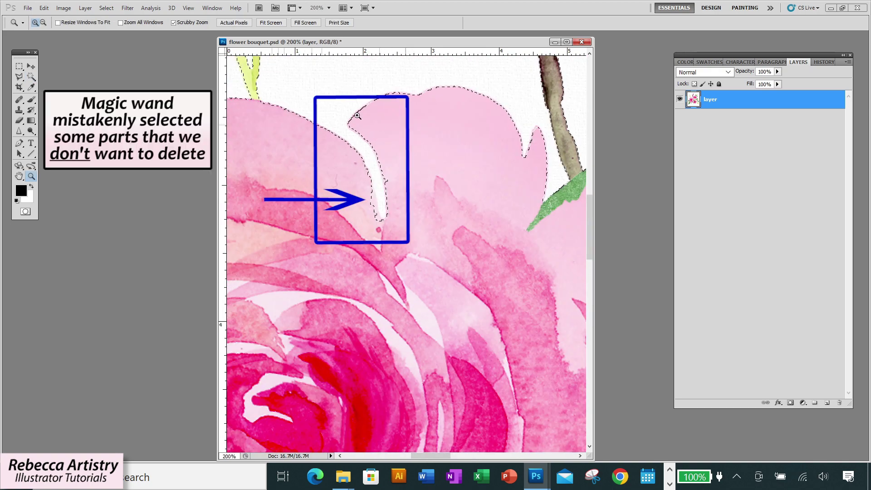
key(ctrl+d)
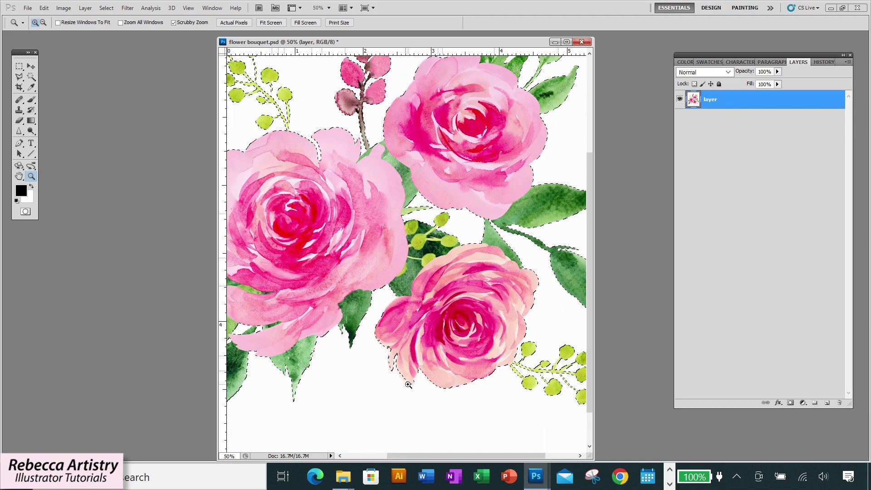
click(408, 384)
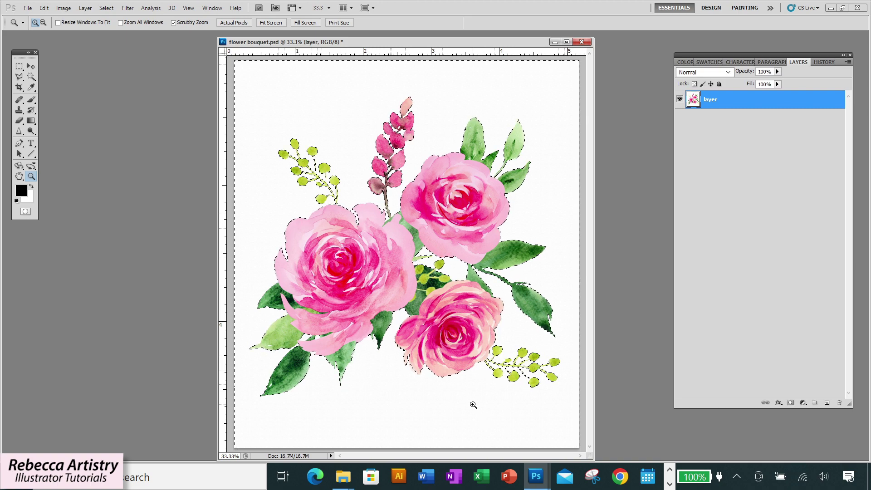
drag(473, 405, 463, 404)
key(w)
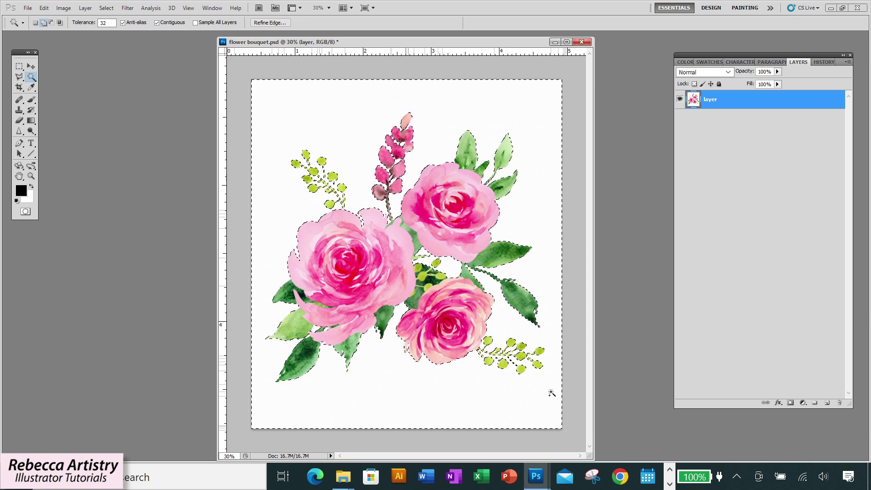
key(ctrl+d)
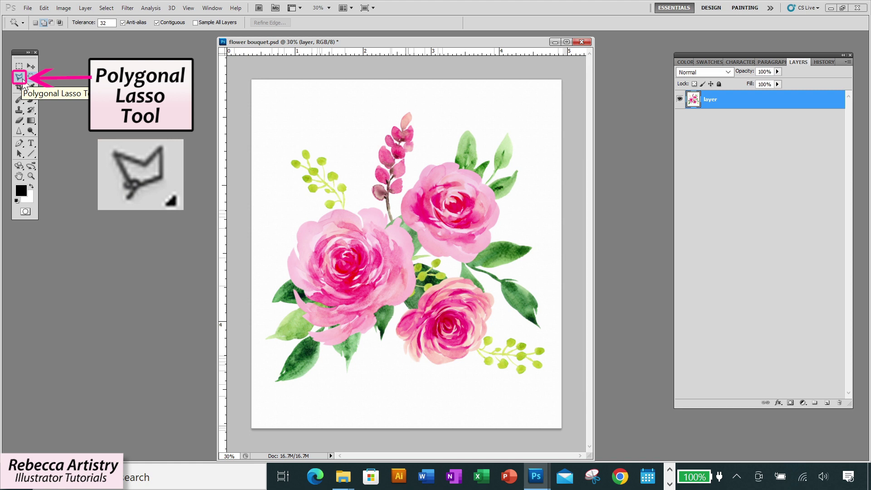
Switch to the Polygonal Lasso Tool and zoom in closely on the lower rose's petal edge.
click(23, 83)
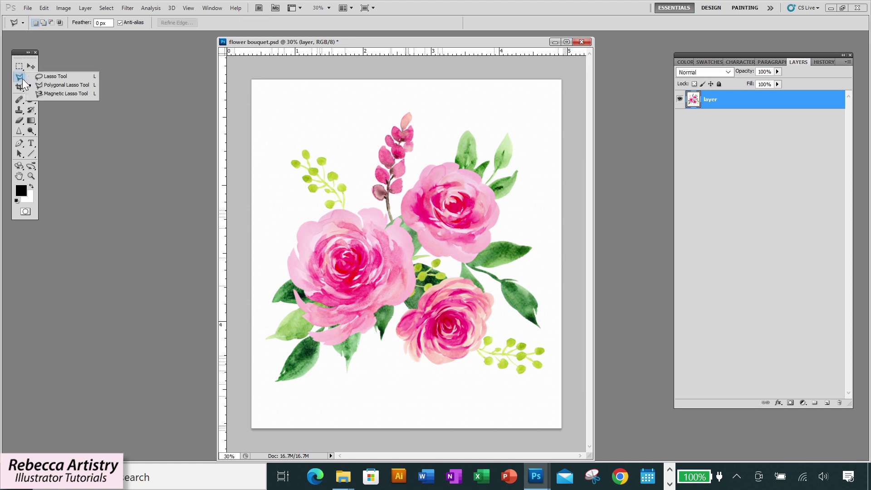
click(59, 84)
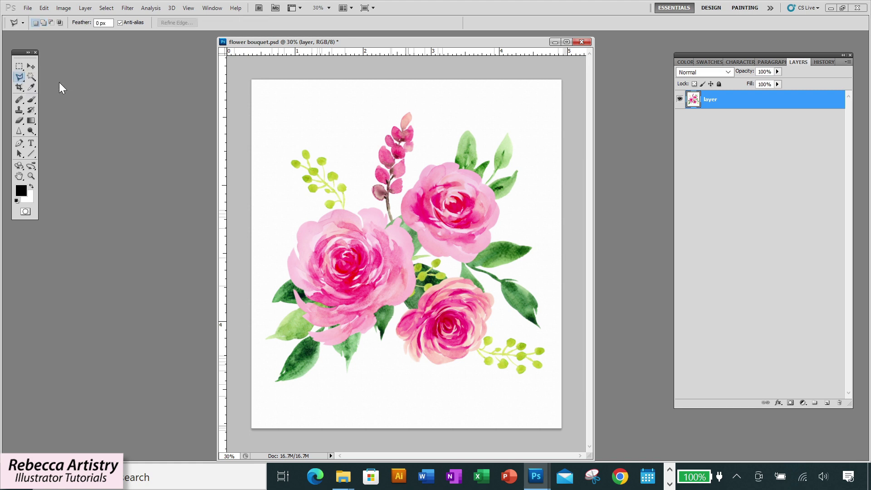
click(30, 176)
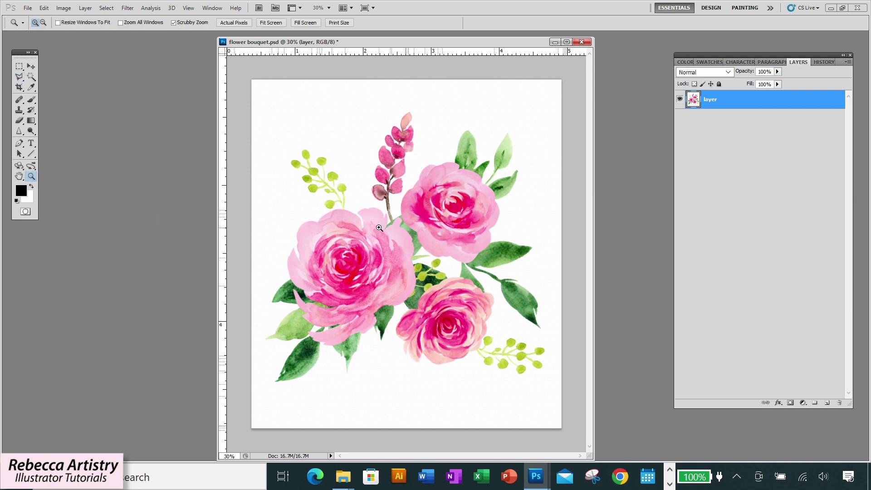
click(382, 235)
click(430, 380)
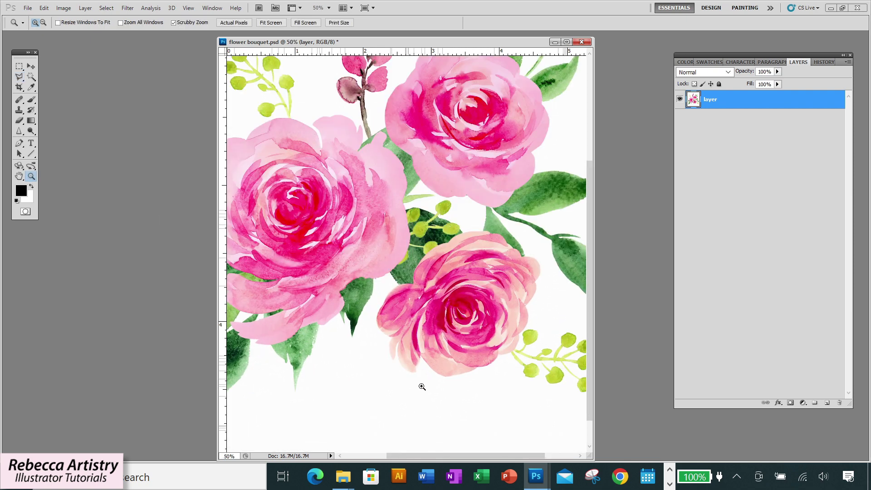
drag(389, 346, 389, 335)
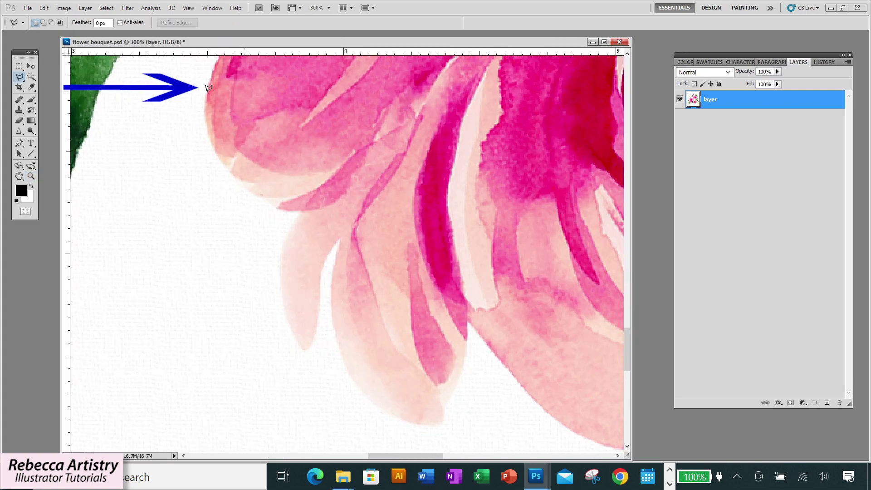
Enclose the white patch below the lower rose's petals, delete it to transparency, and deselect.
click(207, 94)
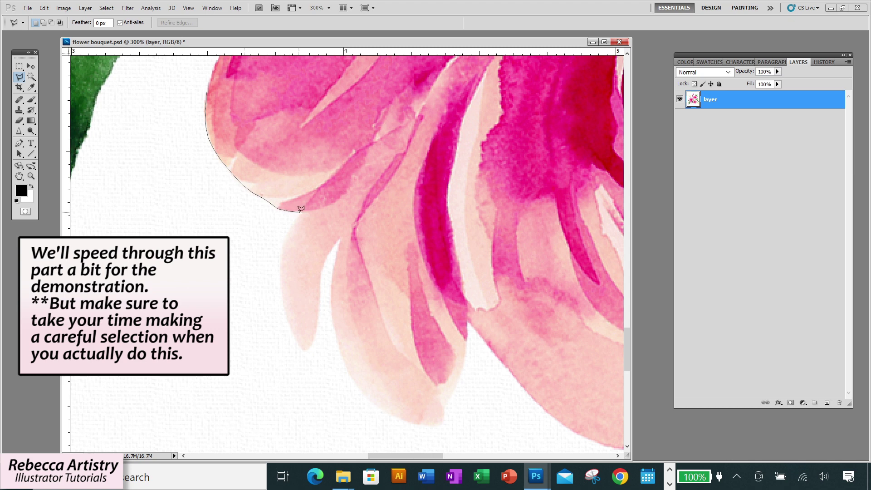
scroll(289, 228, right, 1)
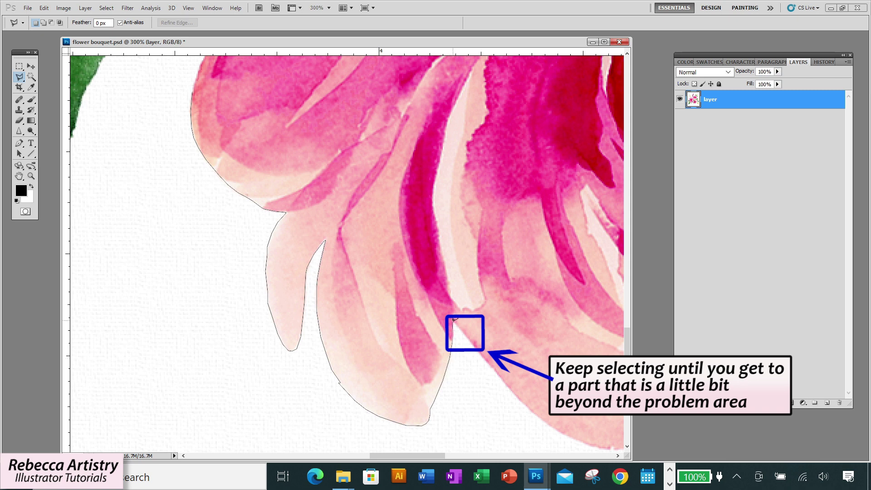
click(474, 430)
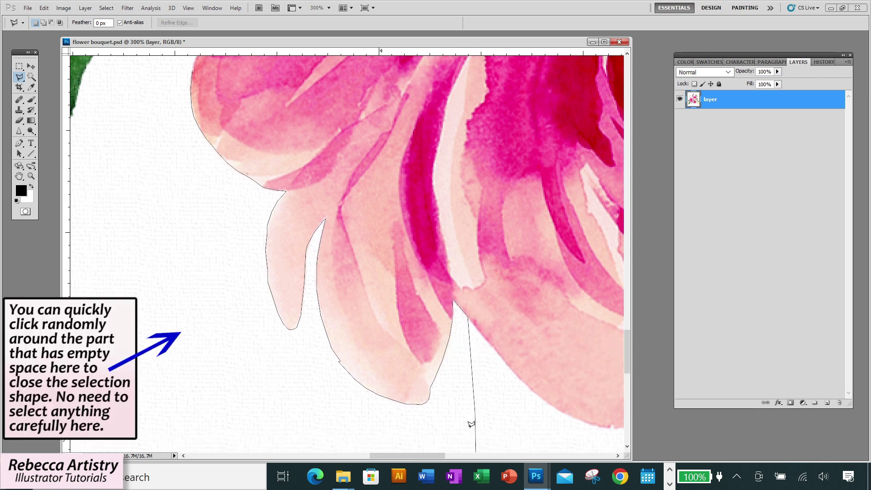
click(453, 437)
click(220, 429)
click(194, 68)
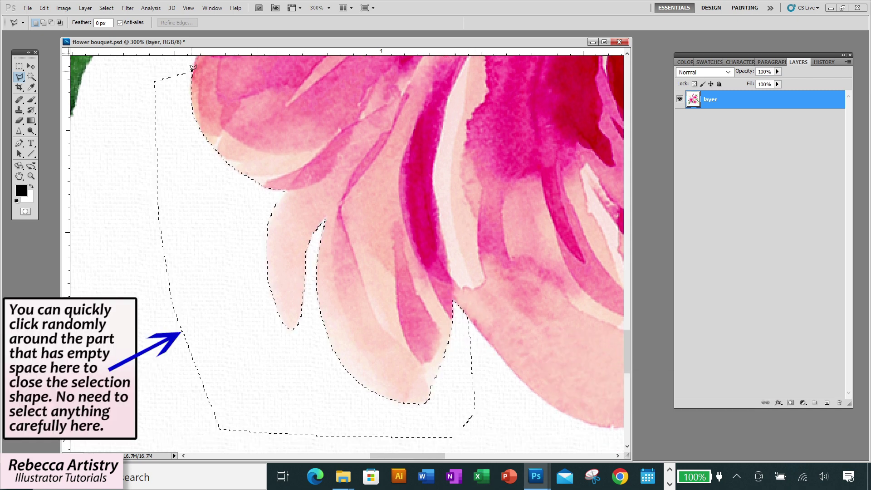
scroll(525, 356, down, 1)
key(ctrl+minus)
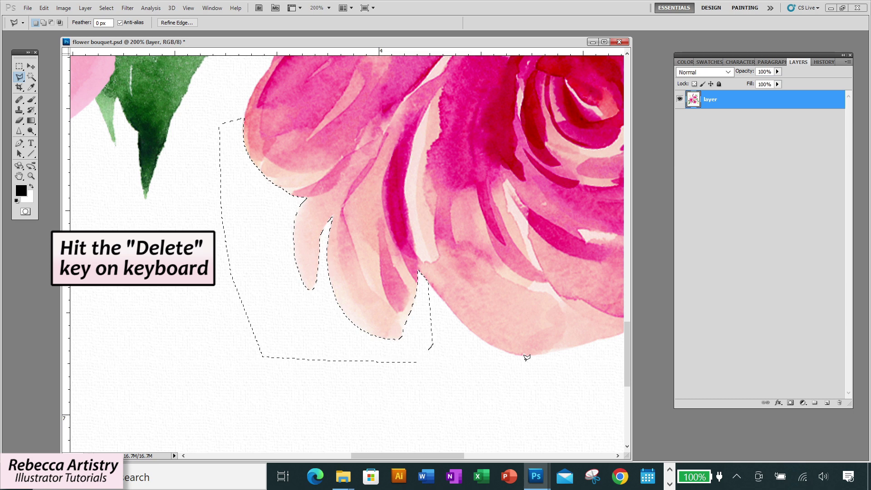
key(Delete)
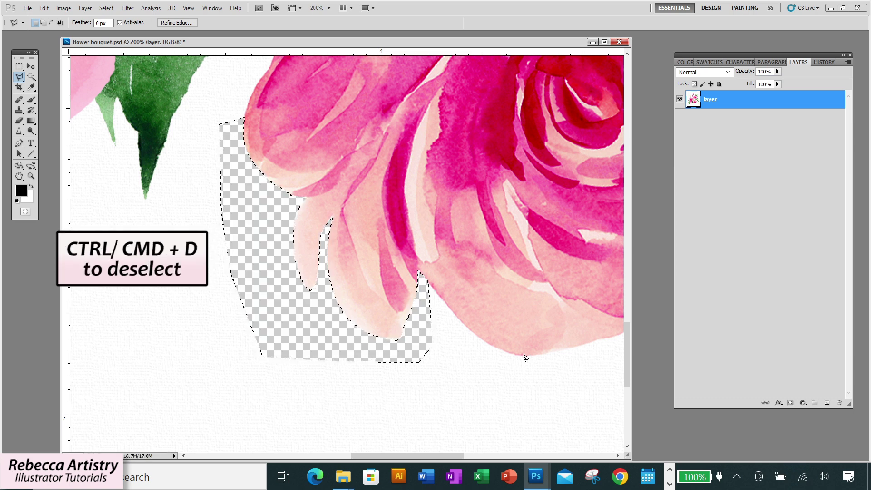
key(ctrl+d)
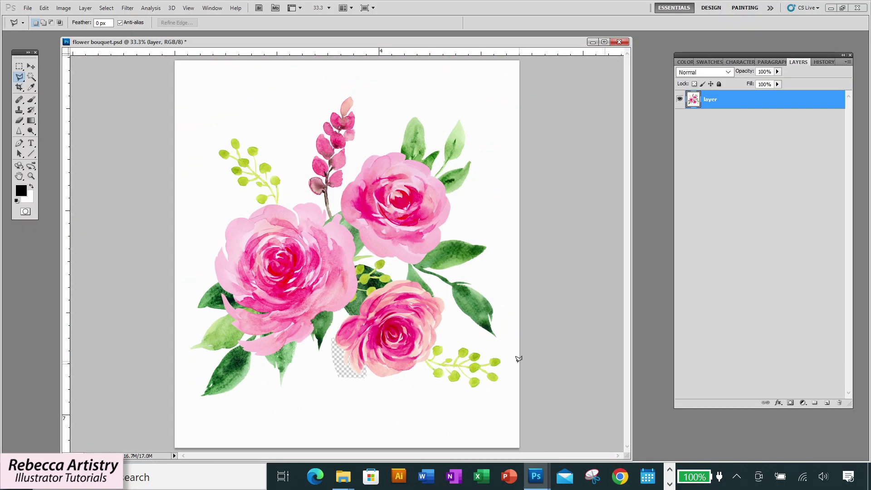
Add a black Color Fill 1 layer beneath the artwork, then zoom in on the large left rose's top.
click(86, 7)
mouse_move(125, 102)
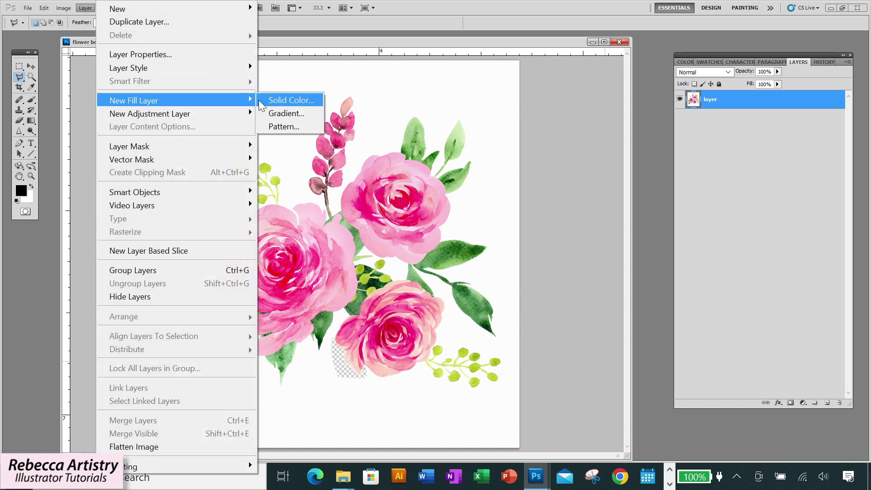
click(285, 99)
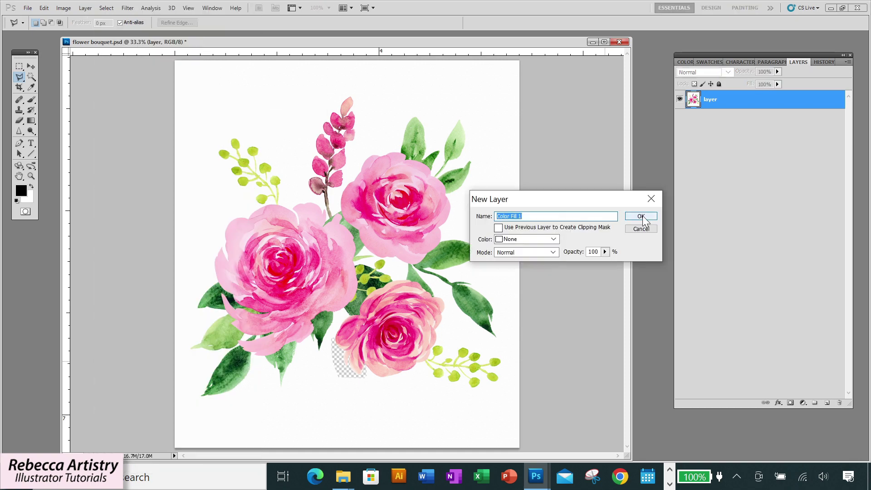
click(639, 217)
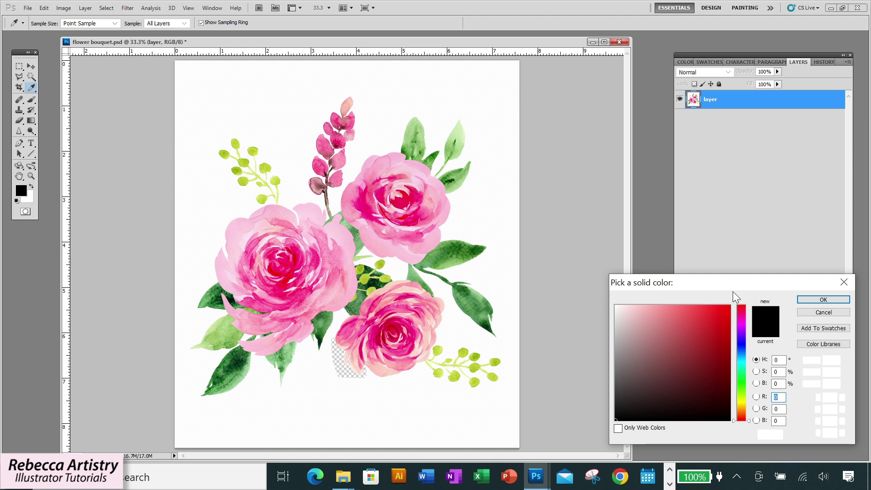
click(817, 299)
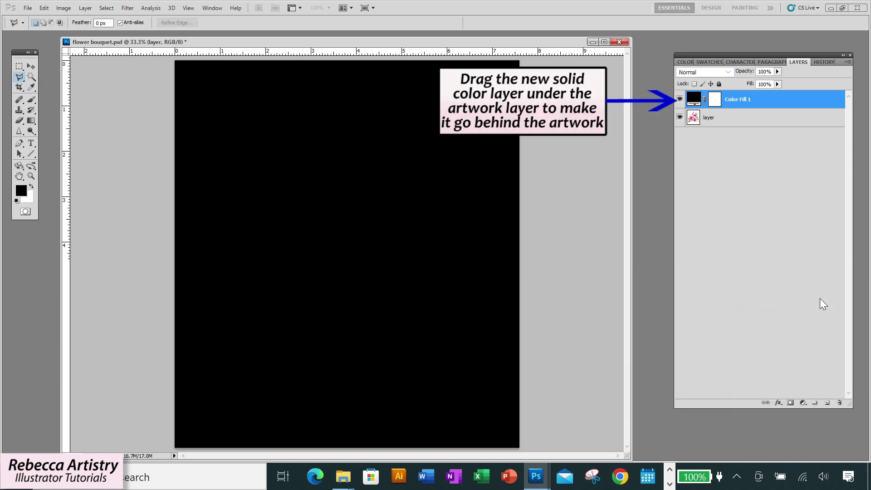
drag(782, 109, 782, 130)
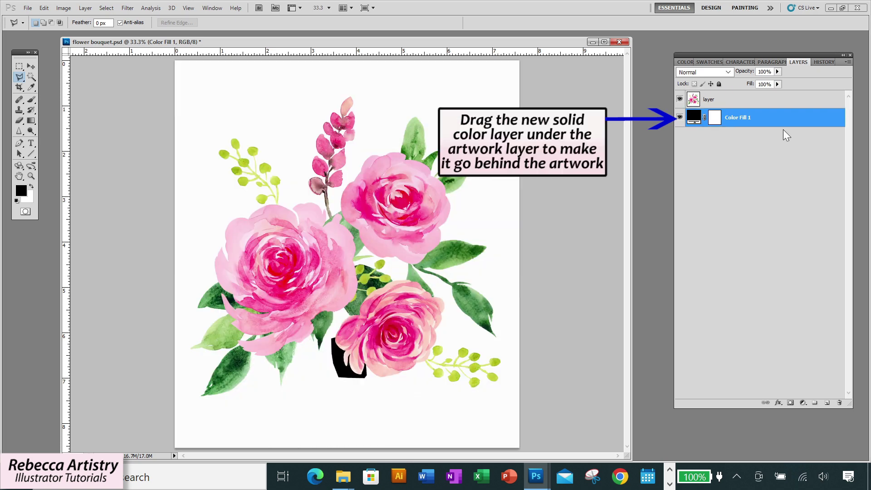
key(z)
drag(346, 381, 349, 381)
click(679, 118)
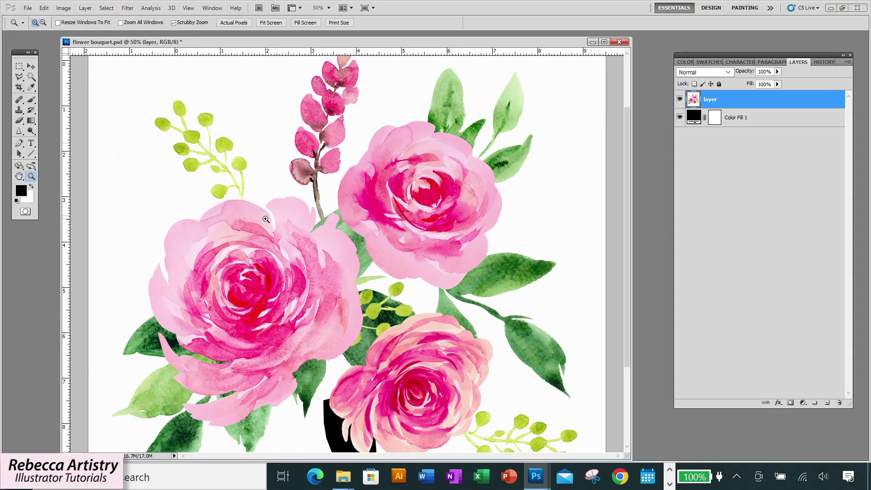
click(266, 219)
click(265, 219)
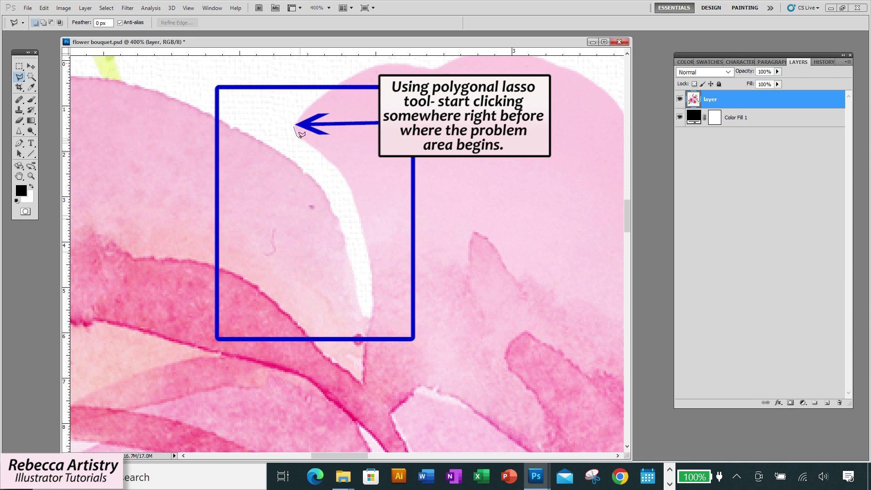
Outline the white sliver at the large rose's top edge, delete it, and deselect.
click(298, 136)
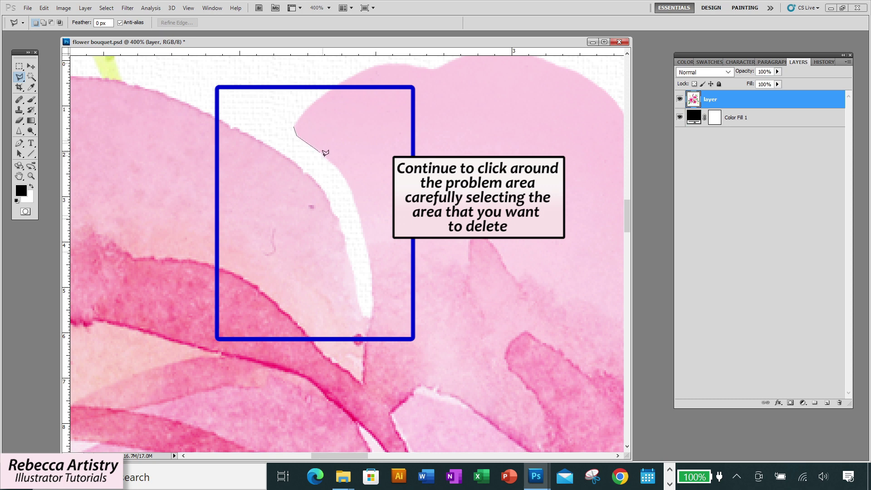
click(331, 156)
click(341, 167)
click(348, 180)
click(356, 201)
click(363, 226)
click(372, 275)
click(370, 318)
click(359, 312)
click(352, 286)
click(346, 245)
click(339, 219)
click(327, 200)
click(318, 178)
click(292, 156)
click(270, 143)
click(295, 123)
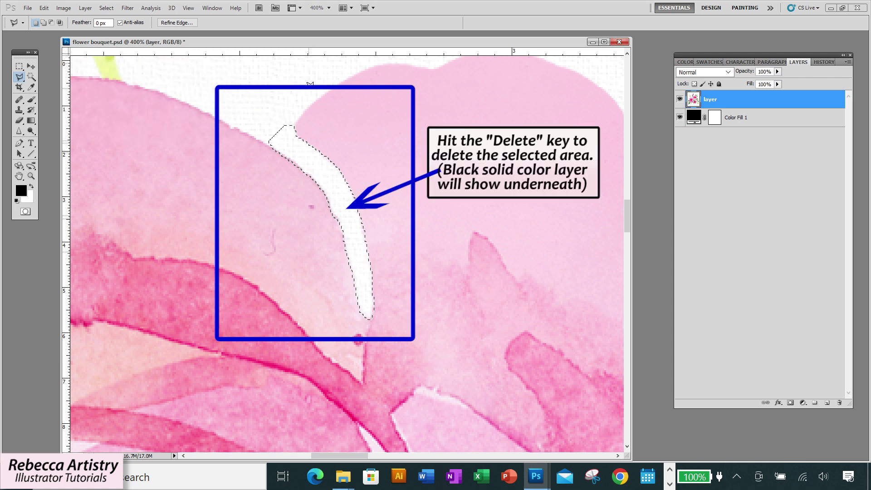
key(Delete)
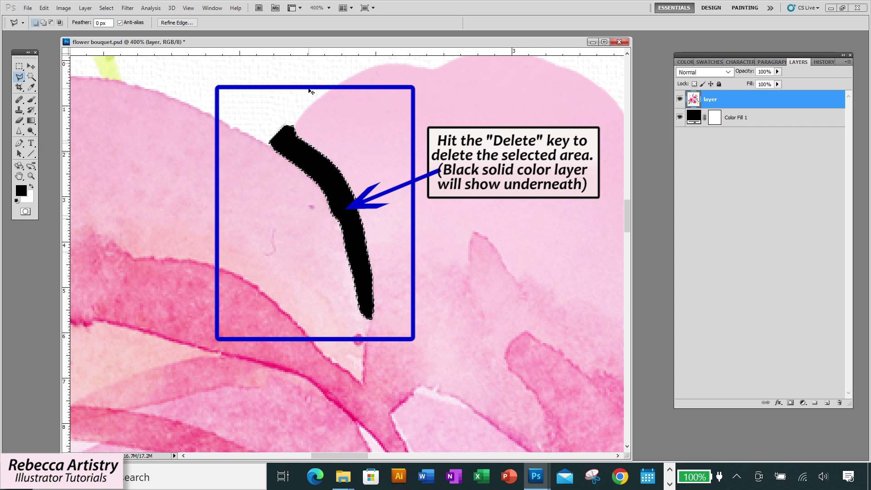
key(ctrl+d)
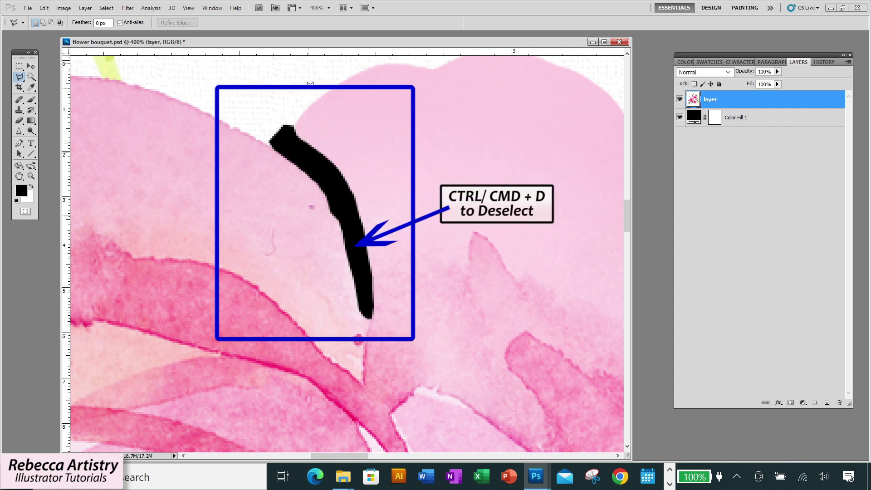
Zoom out to the whole page and toggle the black fill layer off and on to check the cleanup.
click(31, 67)
key(ctrl+minus)
key(ctrl+minus)
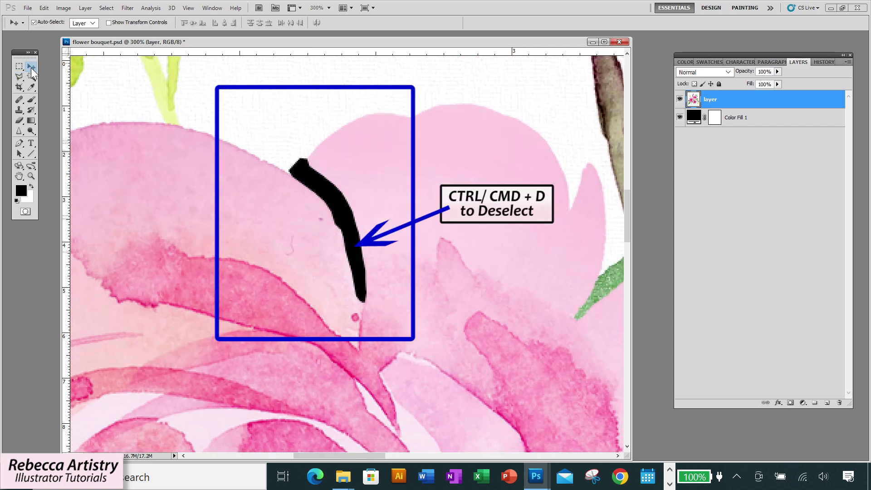
key(ctrl+minus)
key(ctrl+minus)
key(ctrl+minus)
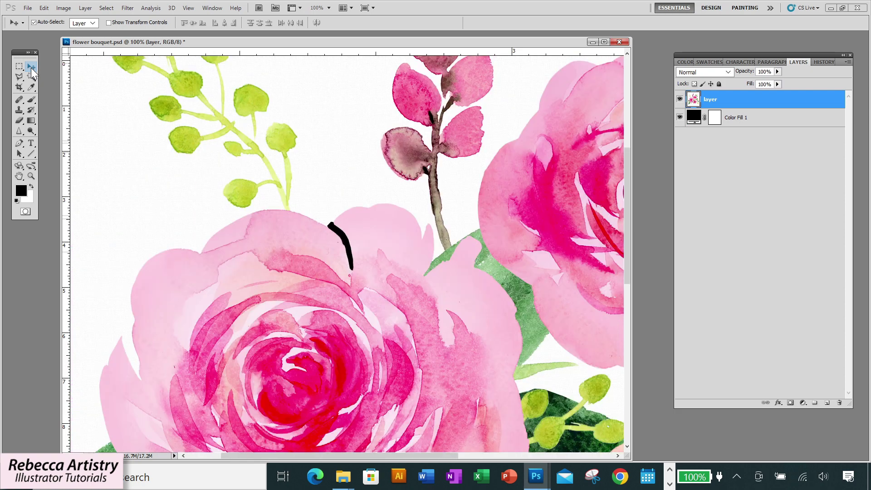
key(ctrl+minus)
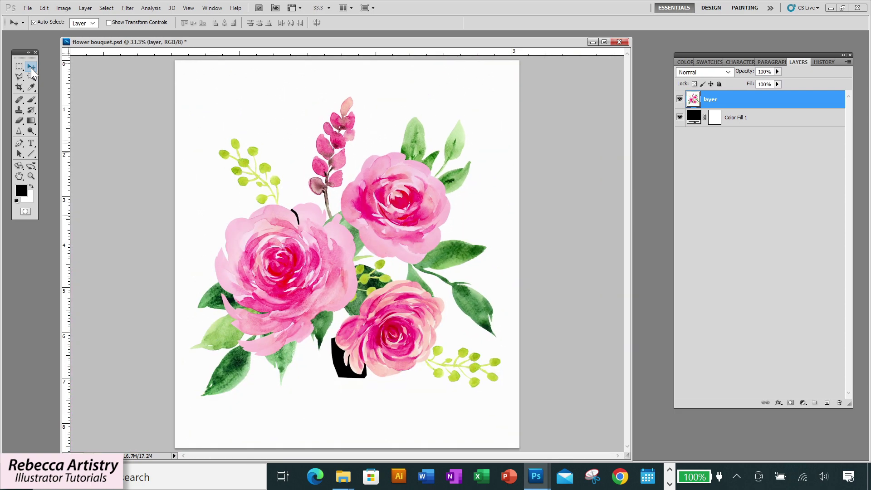
click(680, 118)
click(680, 117)
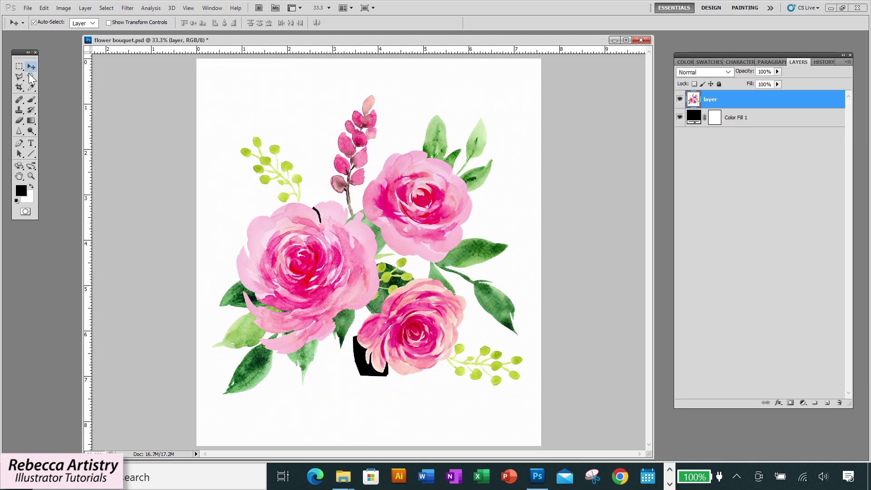
Magic-wand the background around the bouquet to check for leftover white, then deselect.
click(31, 76)
click(518, 158)
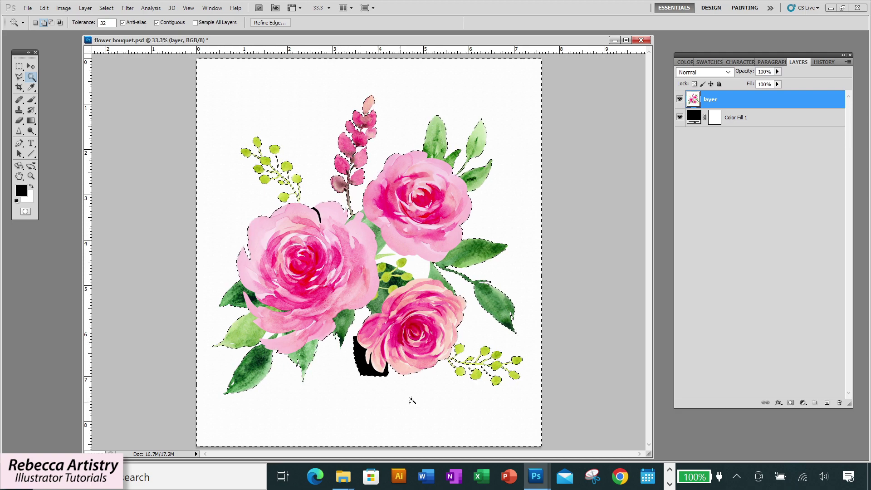
key(ctrl+d)
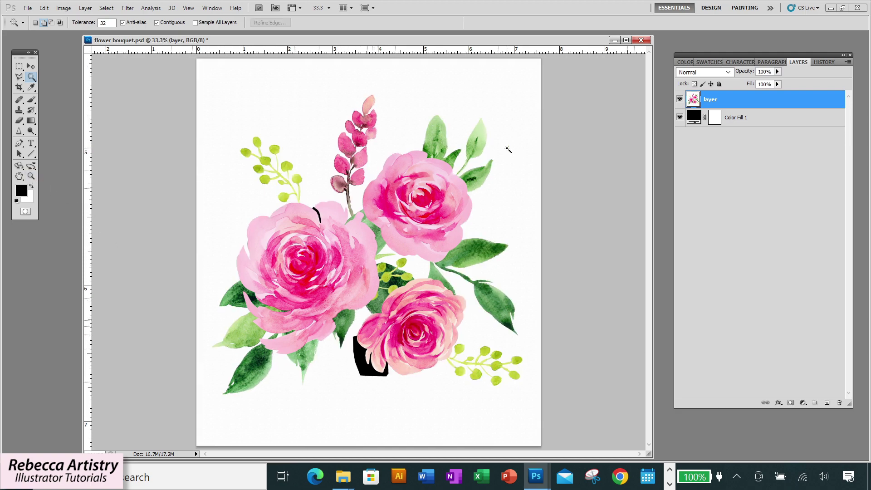
click(507, 149)
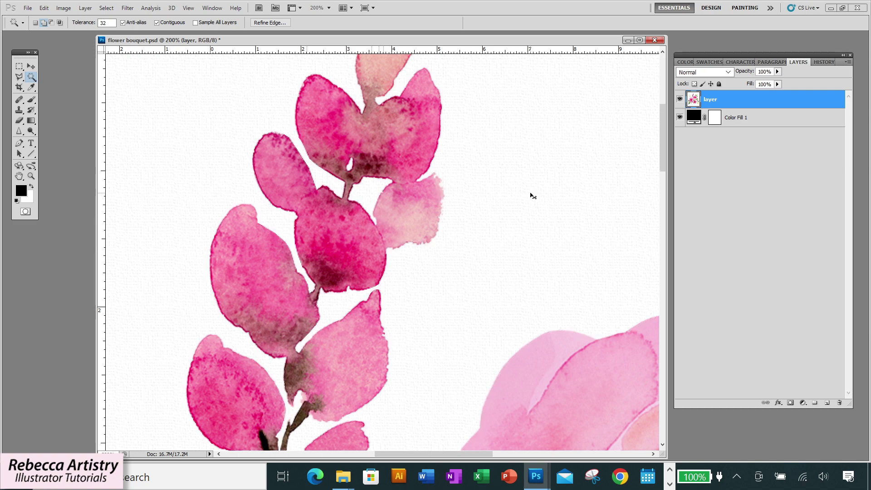
key(ctrl+minus)
key(ctrl+minus)
key(ctrl+minus)
key(ctrl+minus)
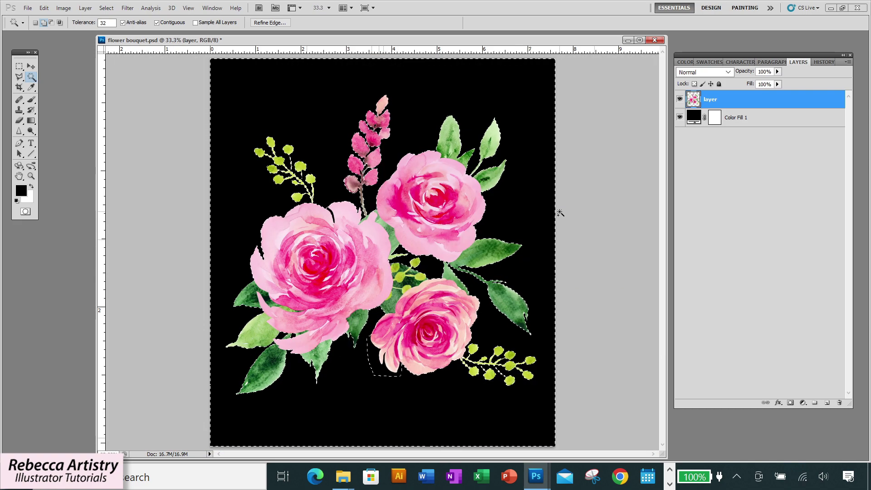
key(ctrl+d)
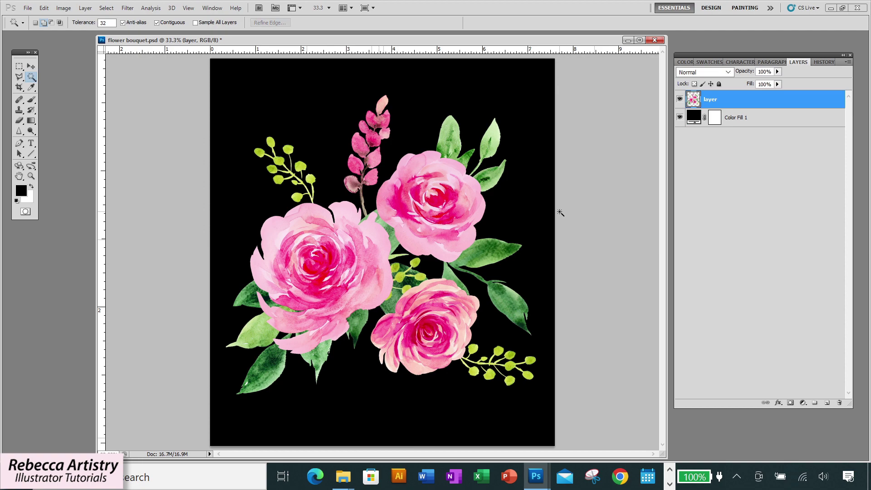
Zoom in to inspect the upper-left sprigs and the lower-left roses.
key(z)
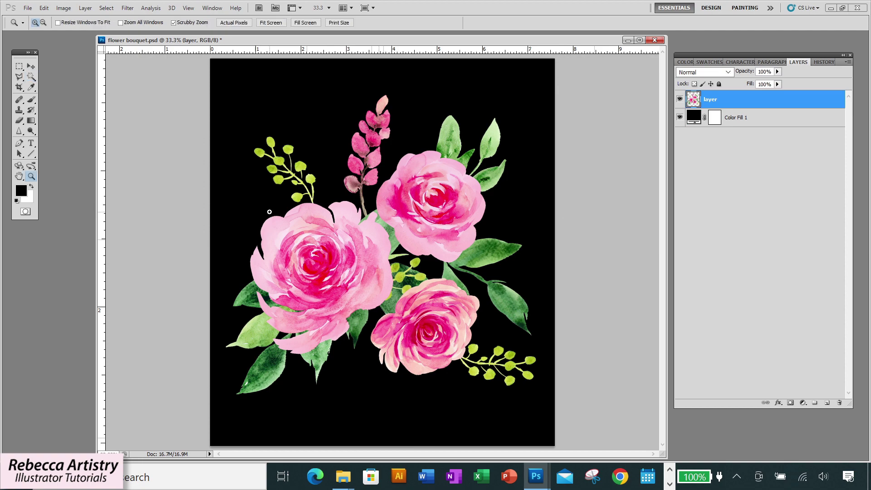
drag(264, 183, 250, 295)
scroll(445, 295, up, 3)
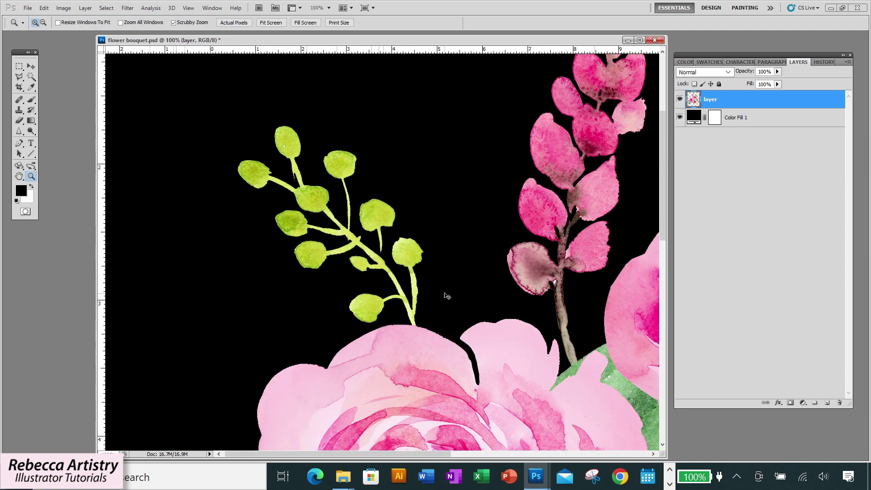
scroll(474, 227, right, 8)
drag(474, 228, 257, 287)
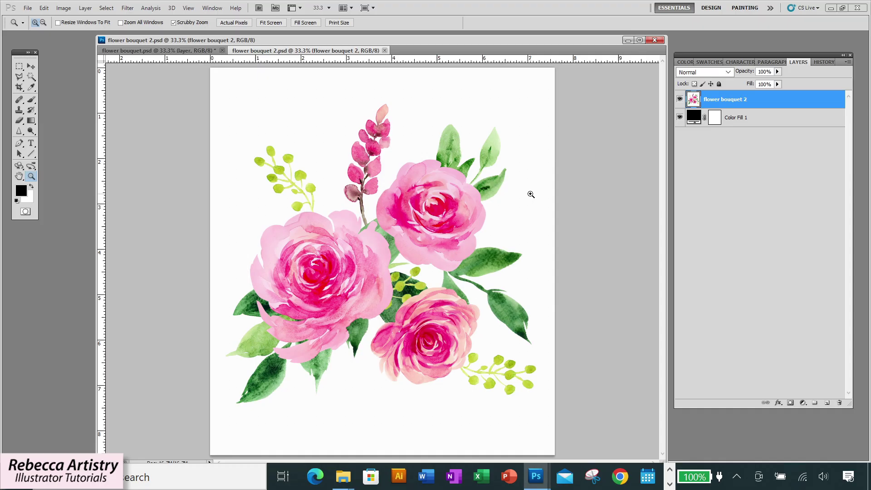
Zoom in to 500% on a leaf edge to inspect pixels, then back out to the whole bouquet.
click(531, 194)
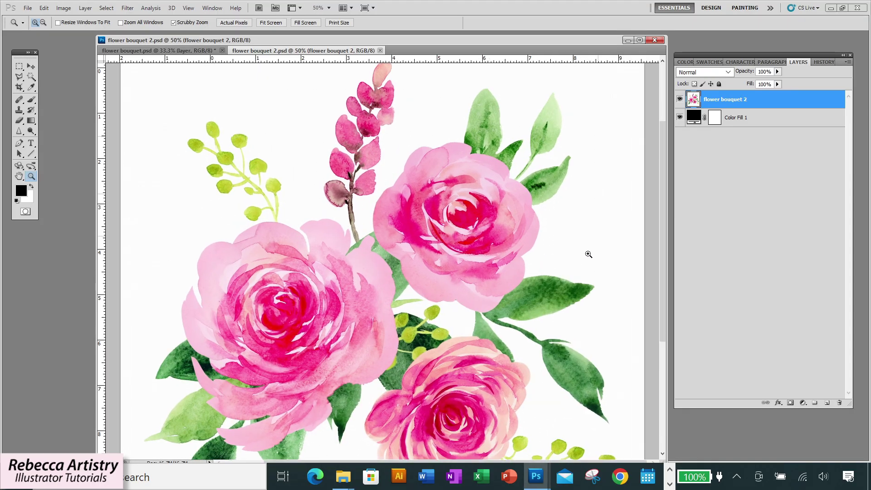
click(589, 252)
click(604, 366)
click(605, 367)
click(583, 362)
click(503, 339)
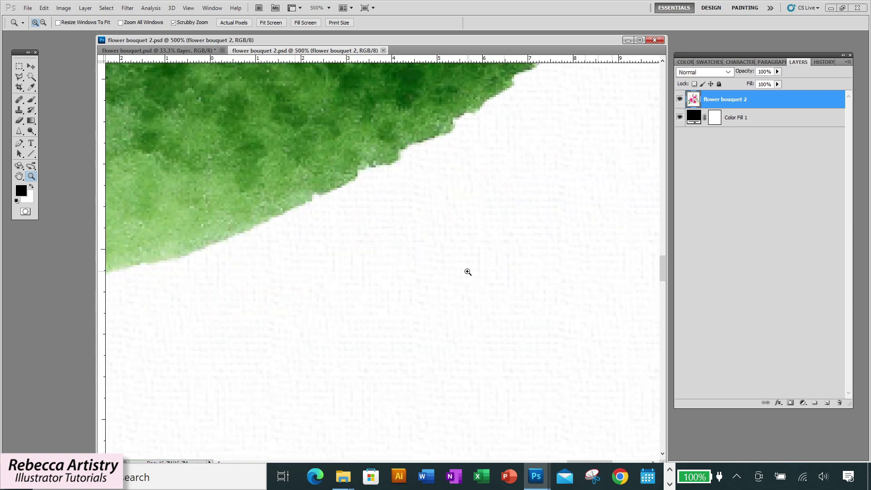
alt+click(545, 325)
alt+click(544, 325)
alt+click(544, 324)
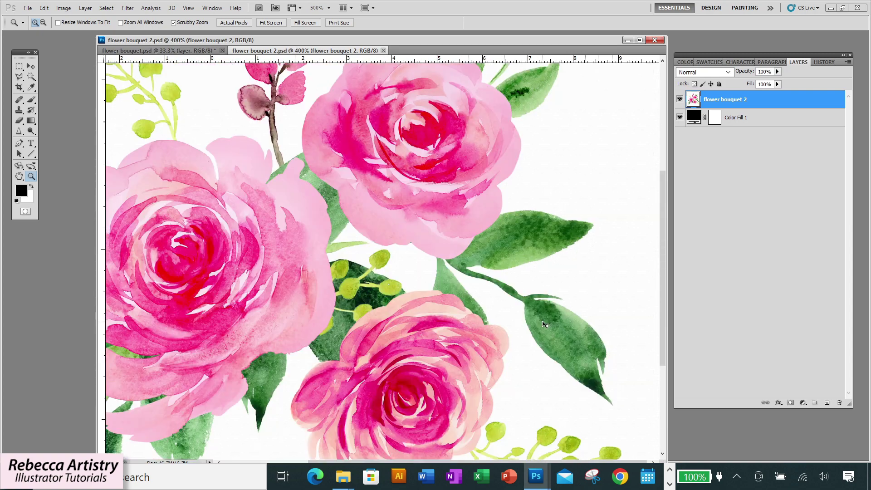
alt+click(544, 325)
alt+click(544, 325)
alt+click(544, 324)
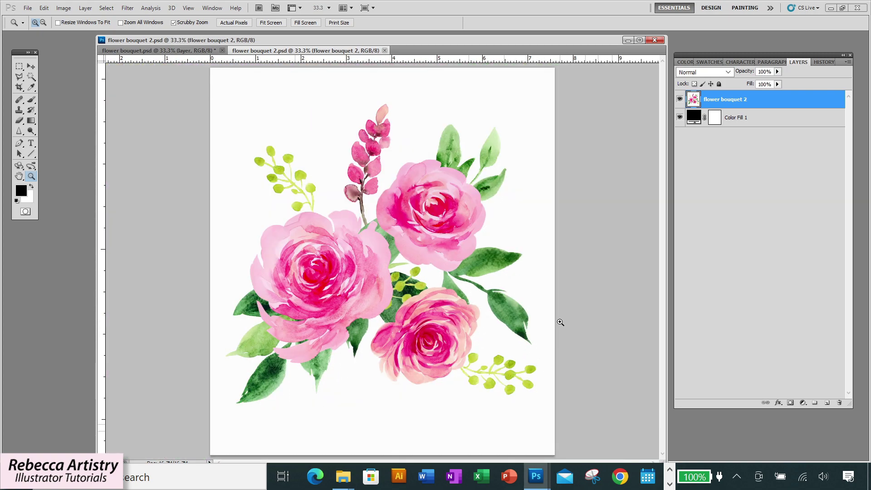
Select the white background with the Magic Wand, delete it and deselect.
key(w)
click(547, 206)
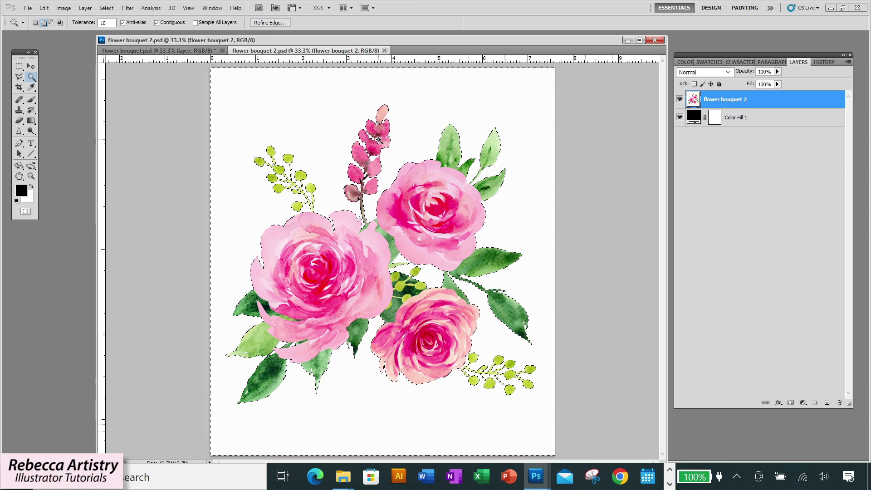
key(z)
key(Delete)
key(ctrl+d)
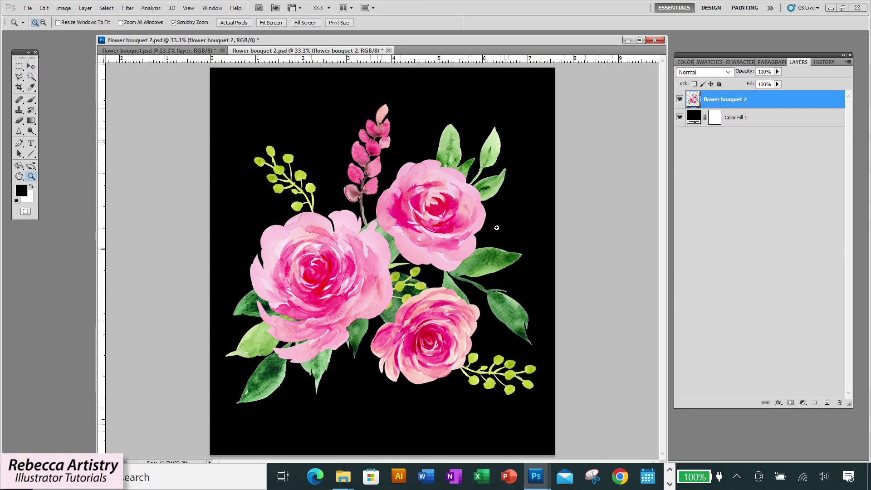
Zoom to 300% on the upper-right rose's leaf edge to check for leftover specks.
click(496, 227)
click(579, 218)
click(630, 235)
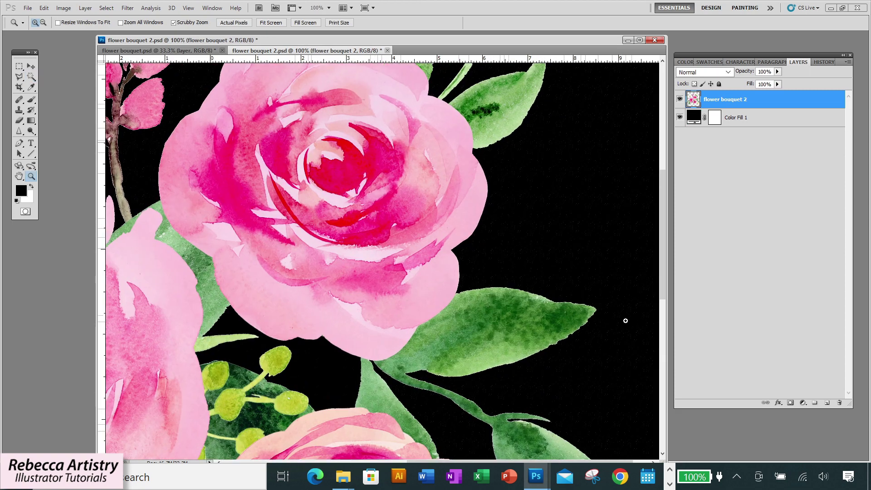
click(599, 271)
click(590, 283)
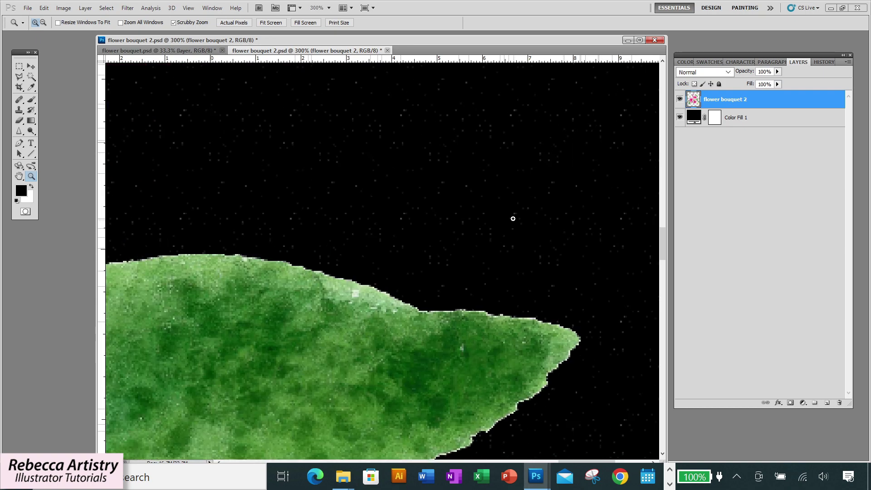
click(483, 213)
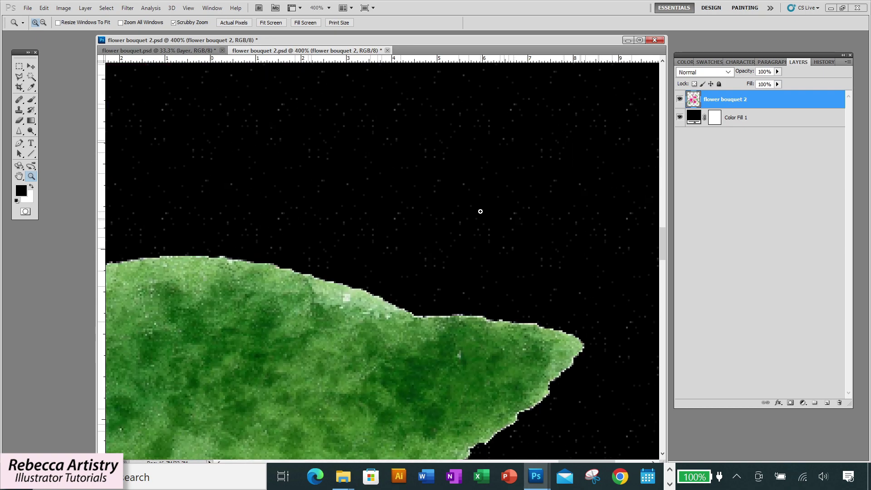
alt+click(496, 234)
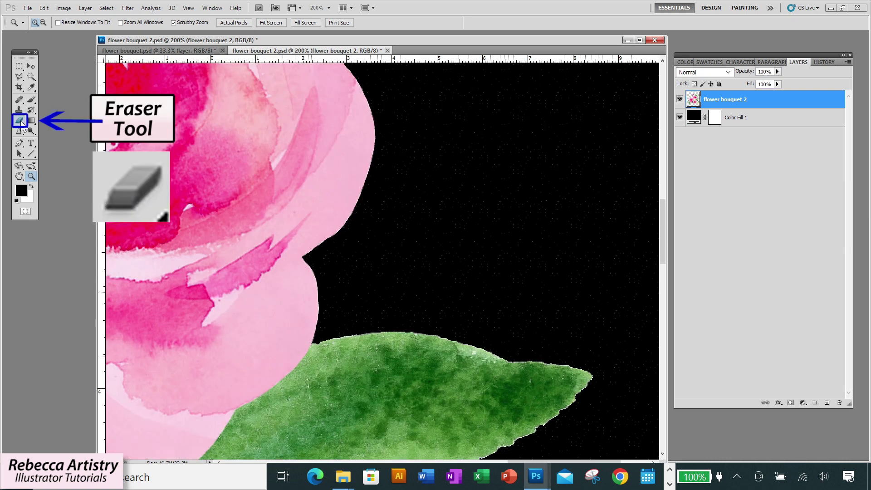
Choose the Eraser and give its brush a 31 px size with 100% hardness.
click(20, 121)
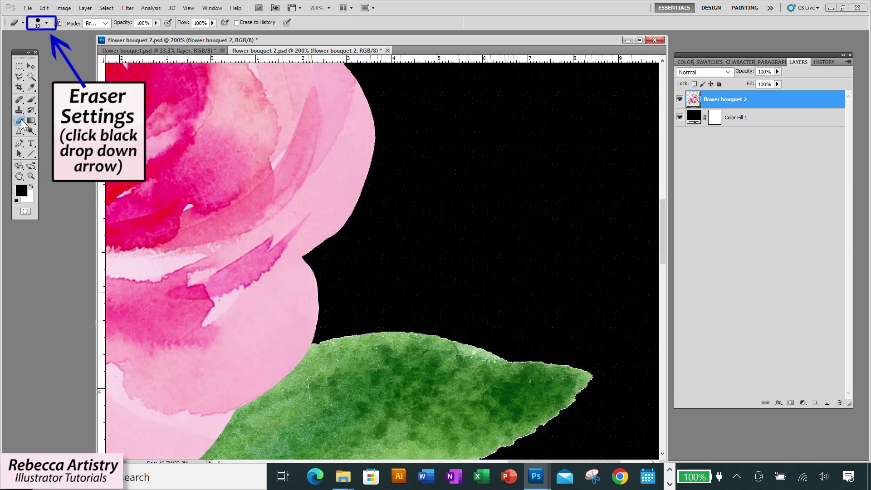
click(47, 24)
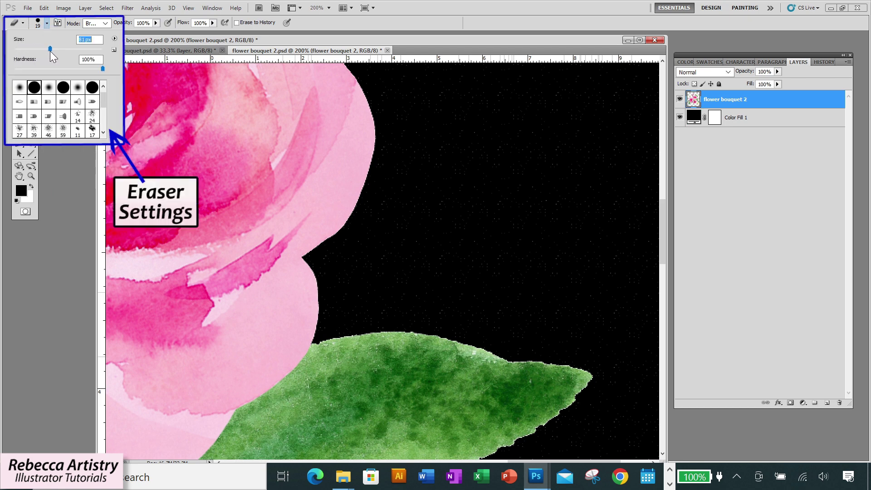
drag(50, 50, 20, 51)
drag(97, 69, 108, 69)
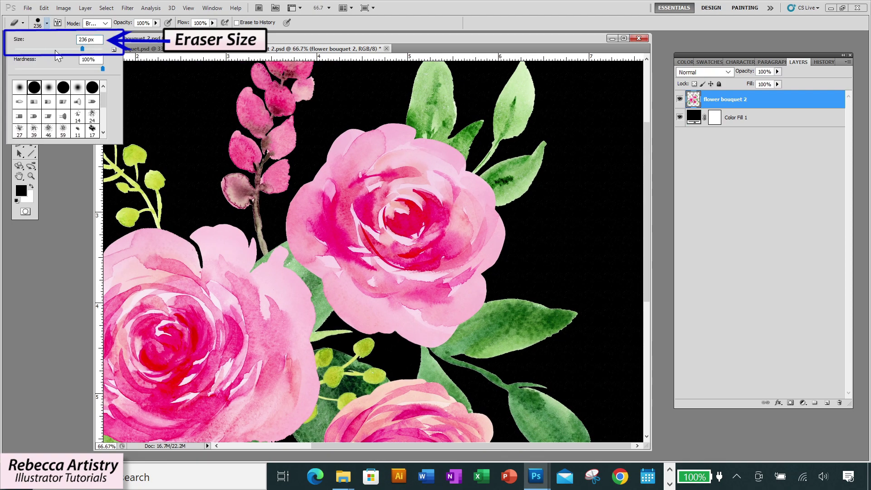
drag(62, 51, 28, 51)
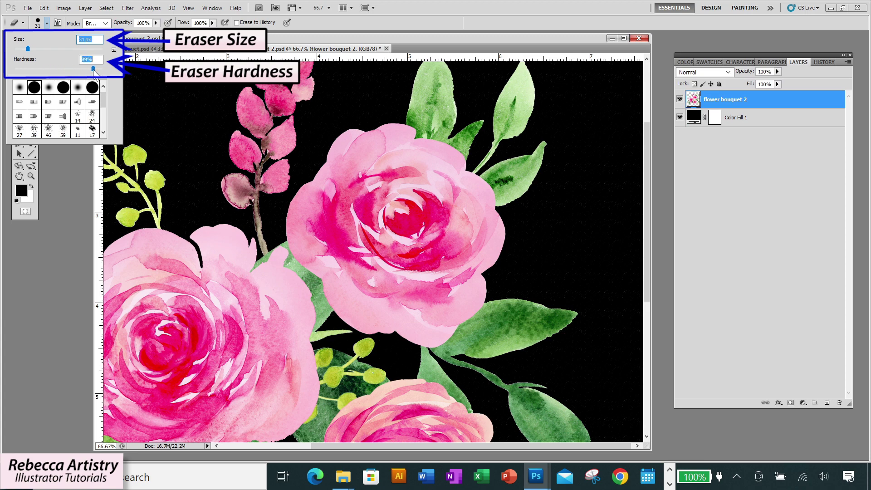
drag(98, 69, 103, 69)
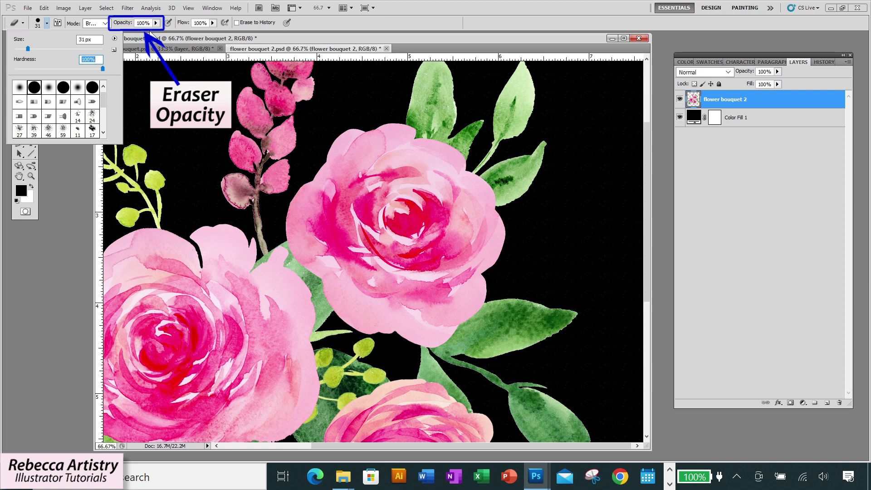
Erase the faint white specks to the right of the leaf.
key(z)
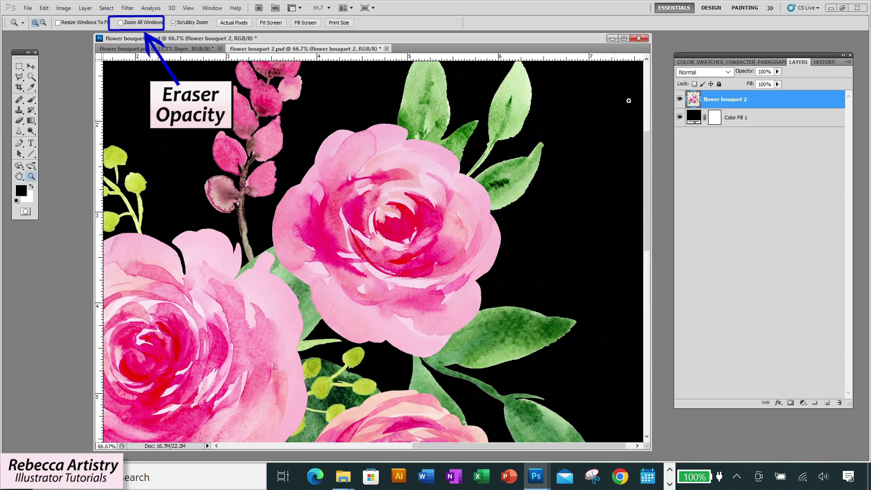
click(626, 101)
click(588, 232)
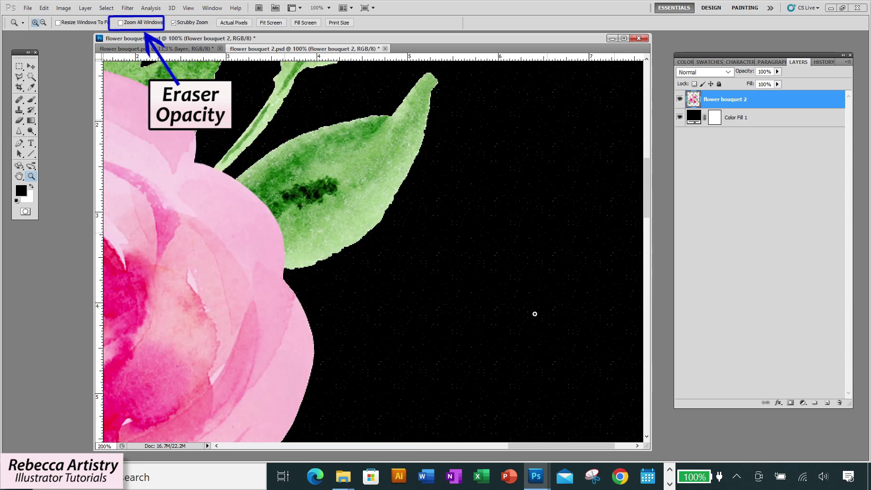
click(477, 313)
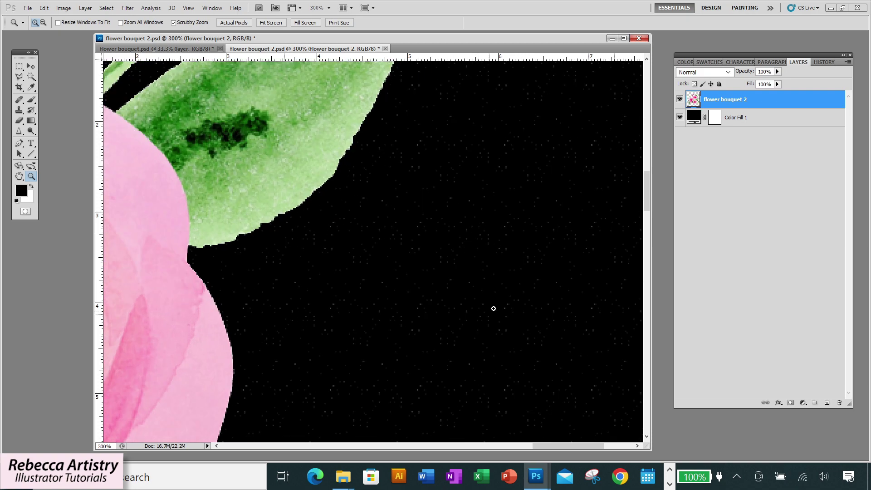
click(19, 122)
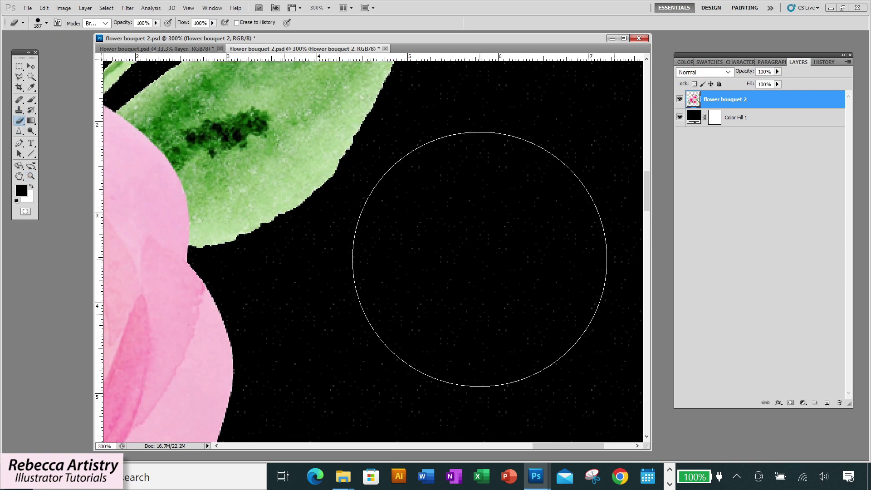
key(ctrl+minus)
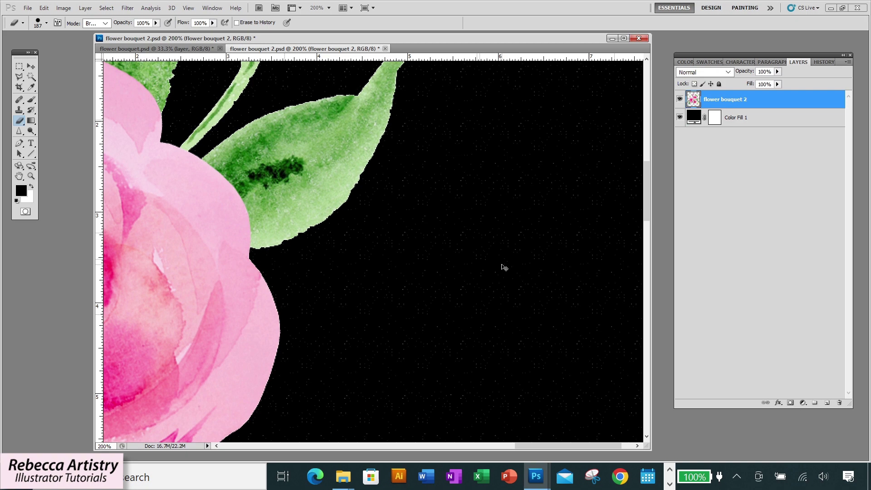
key(ctrl+minus)
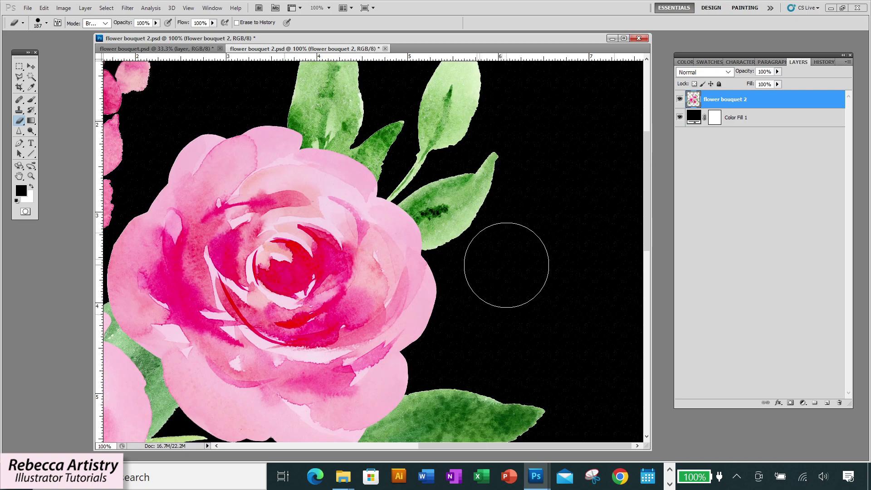
mouse_move(506, 265)
mouse_down()
mouse_move(544, 247)
mouse_move(558, 198)
mouse_move(532, 272)
mouse_move(496, 321)
mouse_move(557, 320)
mouse_move(599, 295)
mouse_move(594, 97)
mouse_move(623, 86)
mouse_move(552, 87)
mouse_move(542, 199)
mouse_move(523, 261)
mouse_move(494, 288)
mouse_move(482, 319)
mouse_move(531, 356)
mouse_move(612, 366)
mouse_move(612, 309)
mouse_move(593, 220)
mouse_up()
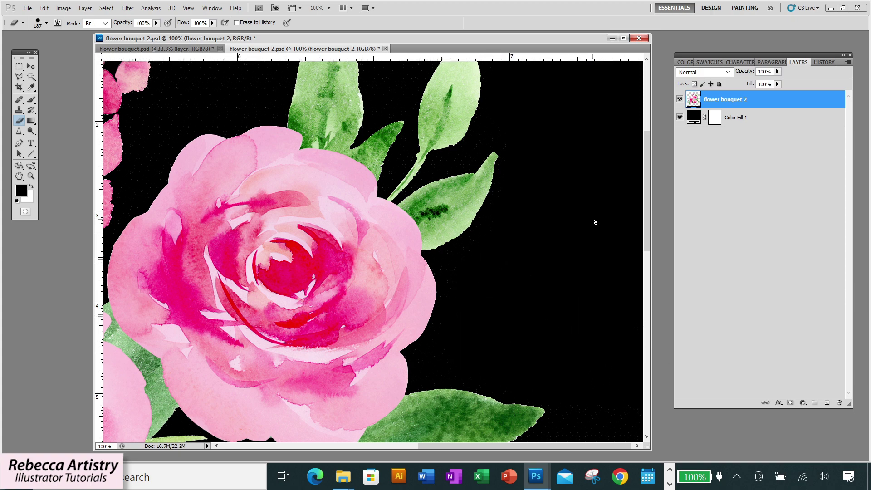
Erase leftover white in the black area above the leaves.
key(ctrl+minus)
scroll(579, 218, up, 3)
key(z)
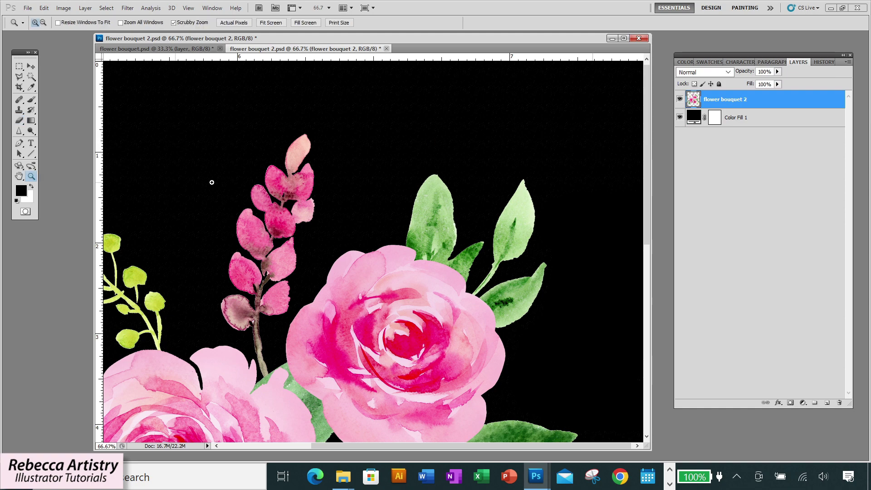
click(608, 373)
click(608, 374)
scroll(608, 373, right, 1)
key(e)
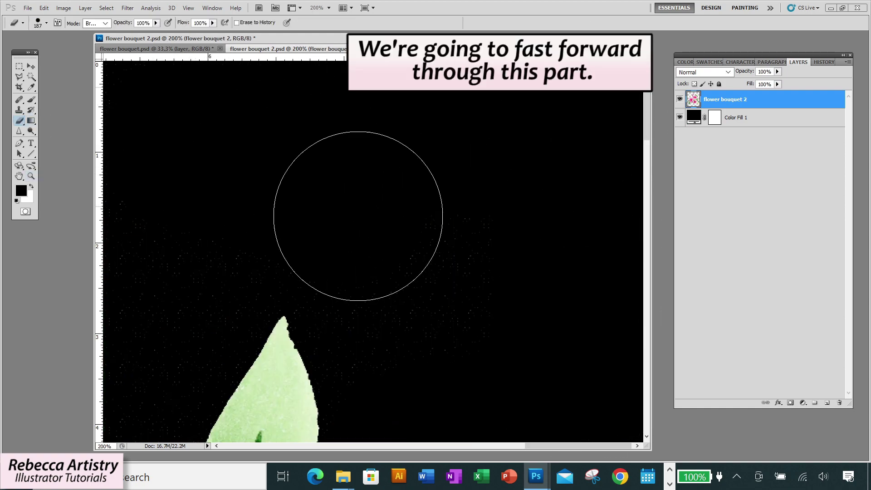
mouse_move(548, 447)
mouse_down()
mouse_move(521, 447)
mouse_move(535, 448)
mouse_up()
Erase white near the pink petal edge, then view the whole bouquet.
key(ctrl+minus)
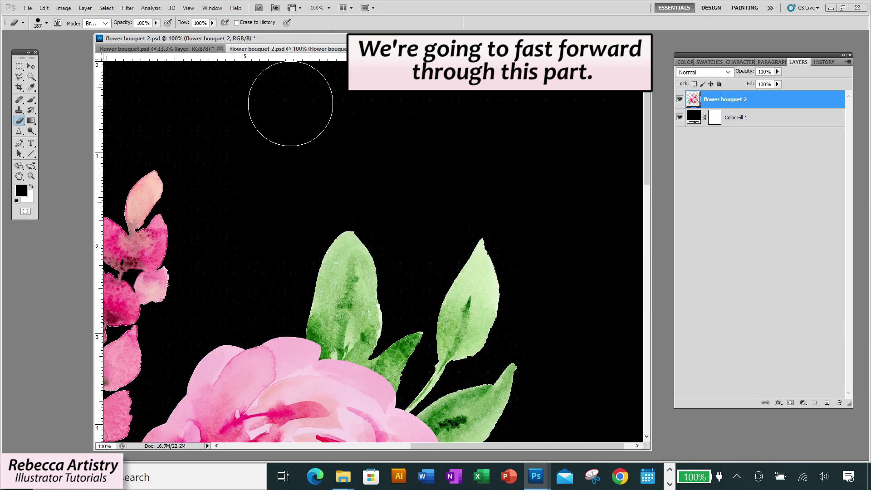
key(ctrl+minus)
key(ctrl+plus)
key(ctrl+plus)
scroll(496, 192, up, 1)
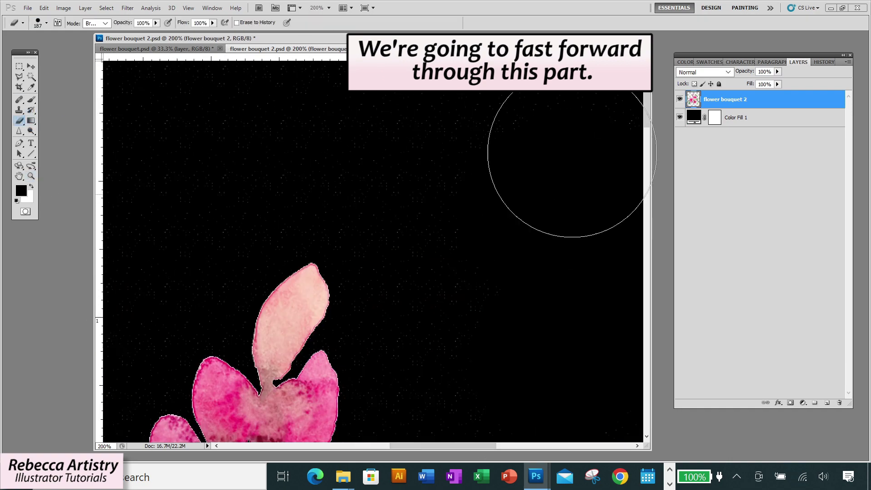
drag(426, 448, 359, 447)
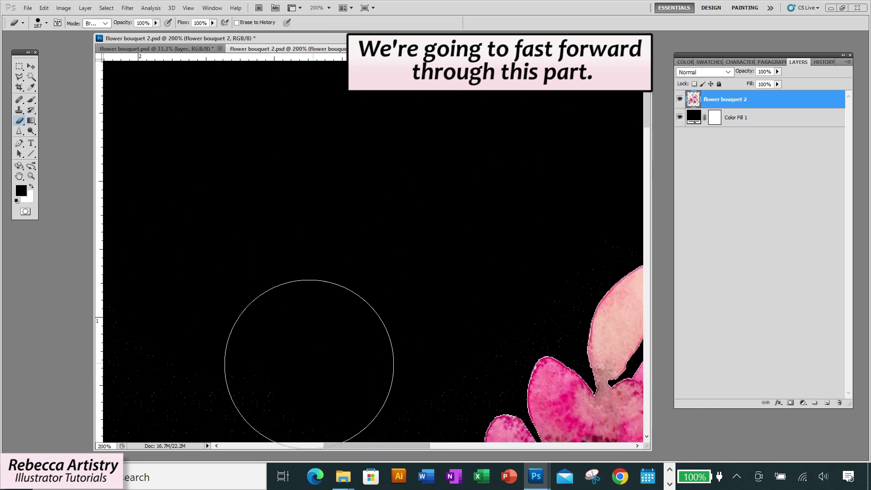
key(ctrl+minus)
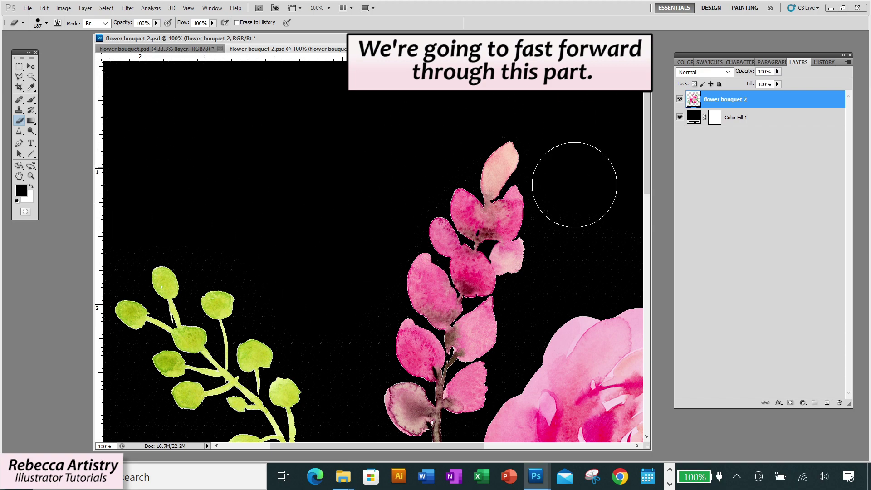
key(ctrl+minus)
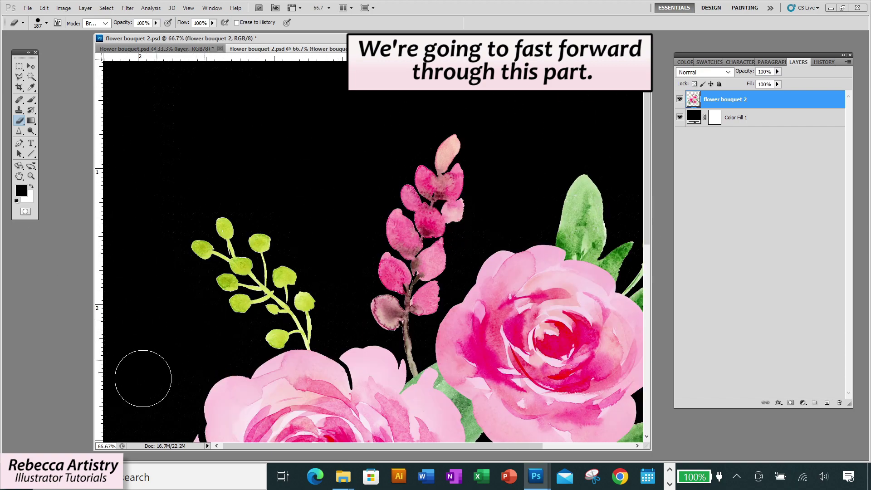
key(ctrl+minus)
scroll(122, 412, down, 5)
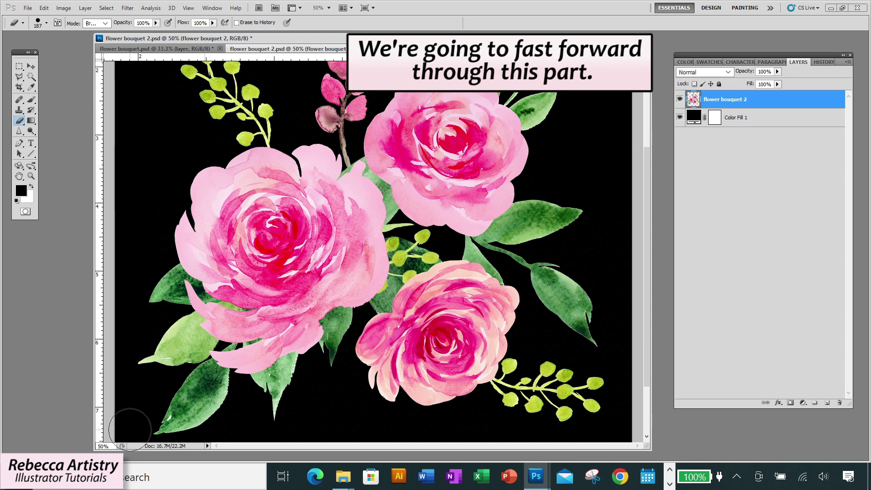
key(ctrl+minus)
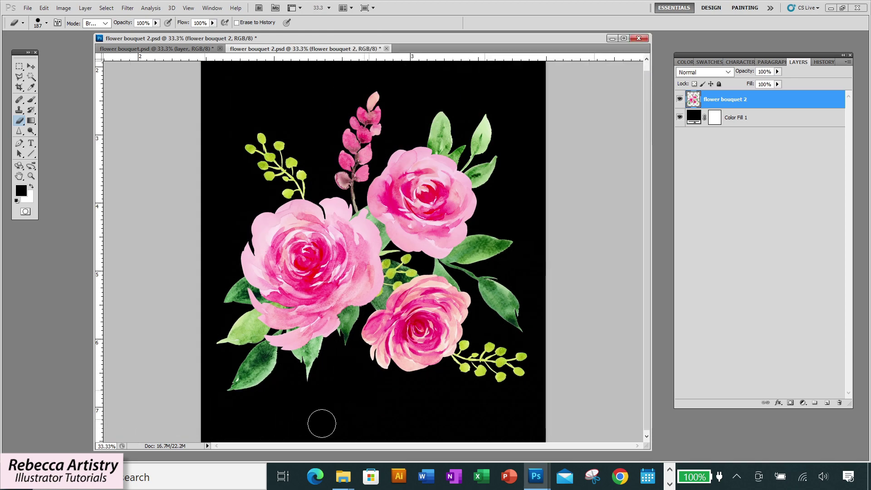
Zoom in on the lower rose and shrink the eraser brush to 60 px.
key(z)
click(480, 337)
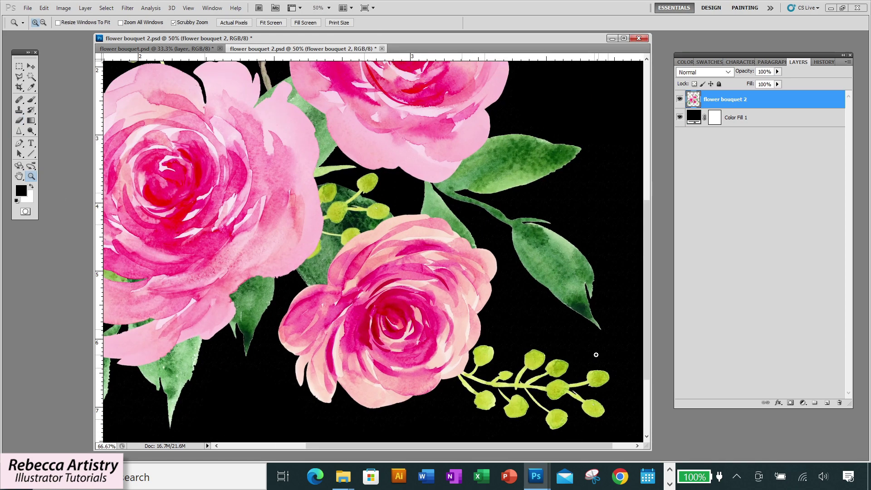
click(480, 337)
key(e)
click(47, 23)
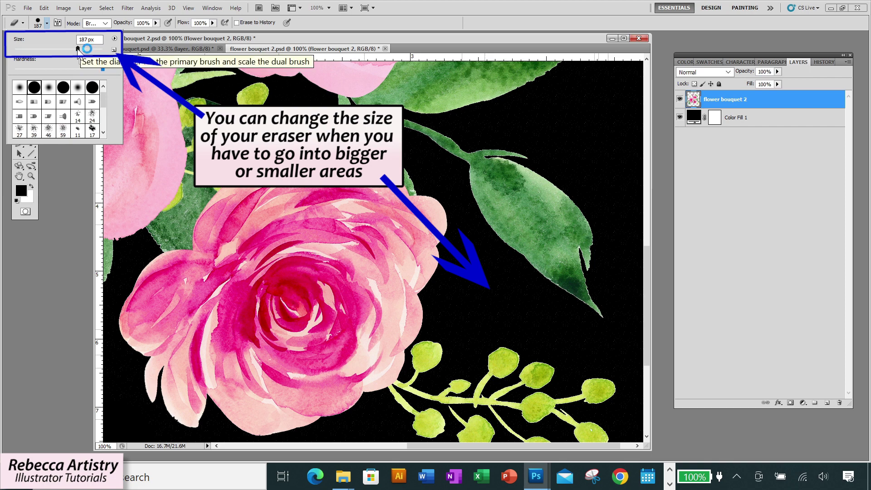
drag(78, 49, 62, 50)
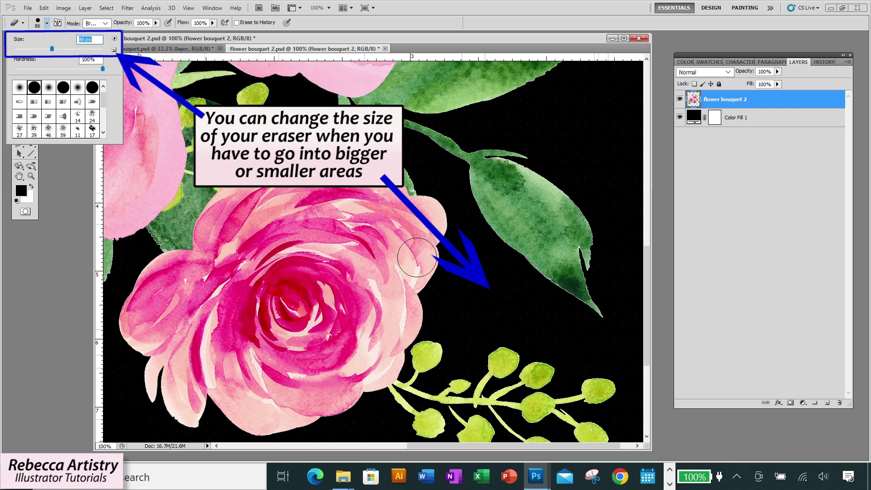
key(Return)
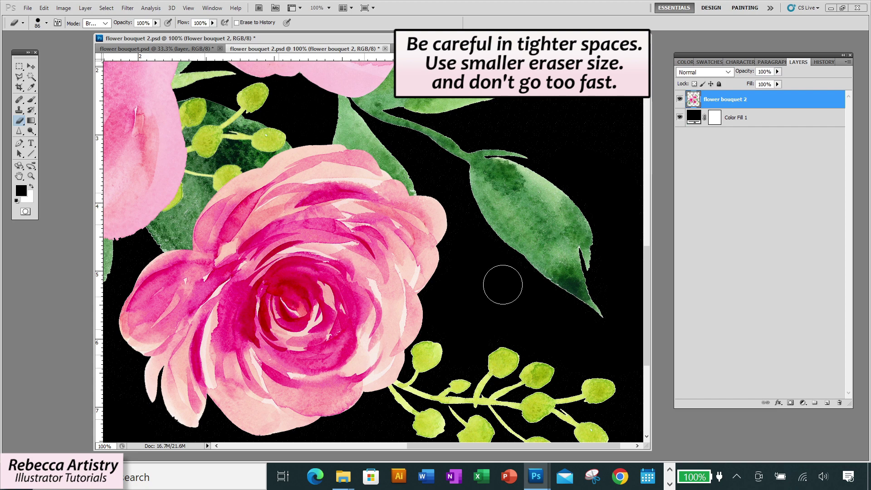
Erase the white fringe along the lower rose's outer edge.
click(45, 23)
click(31, 176)
click(443, 186)
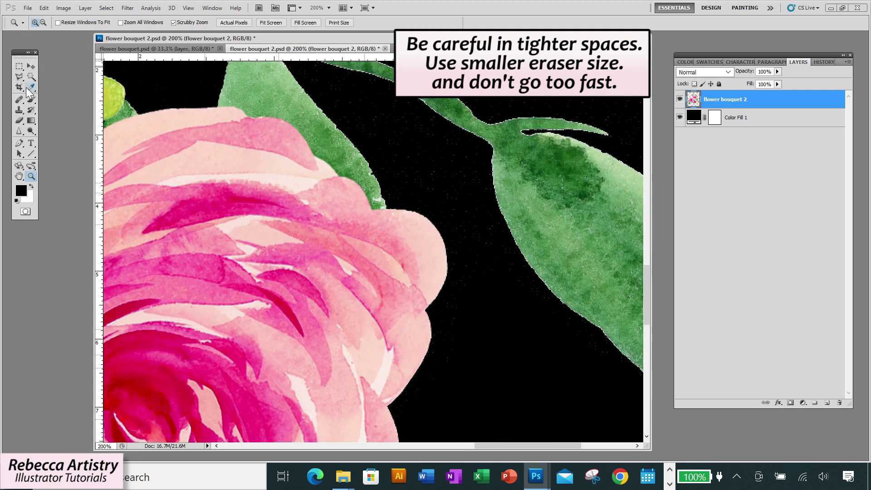
click(19, 120)
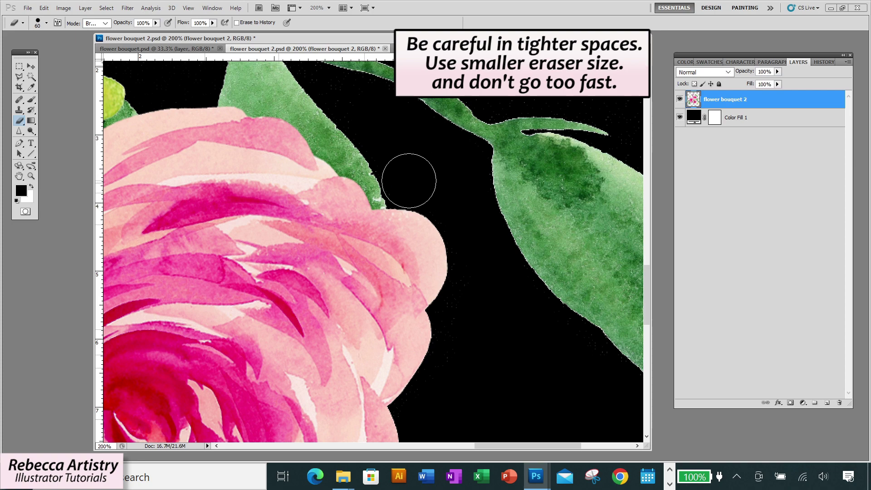
mouse_move(408, 181)
mouse_down()
mouse_move(450, 202)
mouse_move(467, 228)
mouse_move(478, 286)
mouse_move(464, 331)
mouse_up()
scroll(486, 363, down, 2)
drag(461, 270, 429, 362)
scroll(472, 346, down, 2)
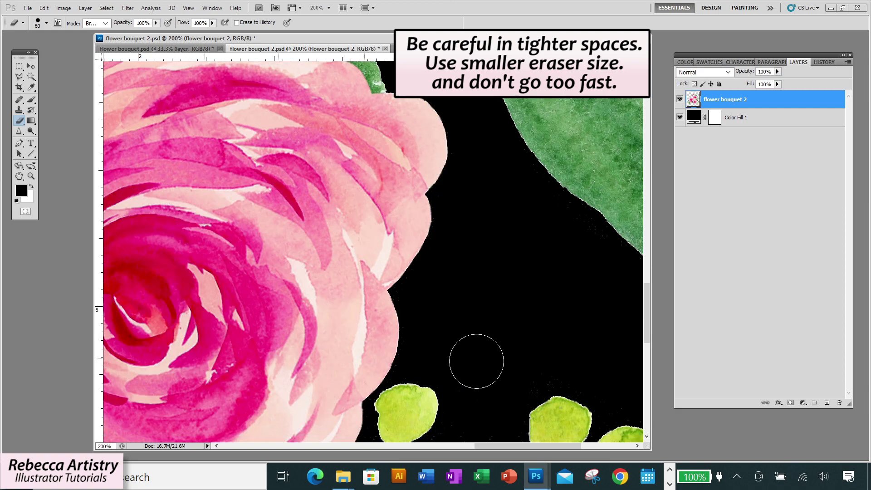
scroll(591, 166, down, 3)
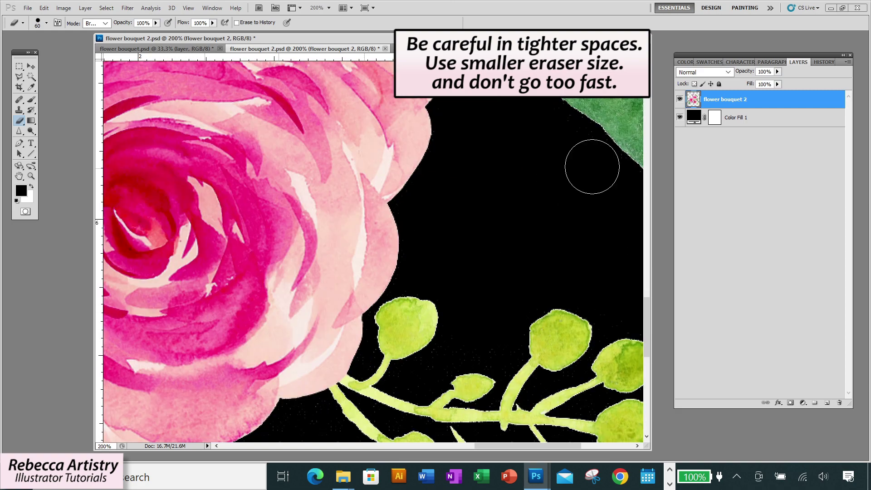
scroll(511, 233, down, 2)
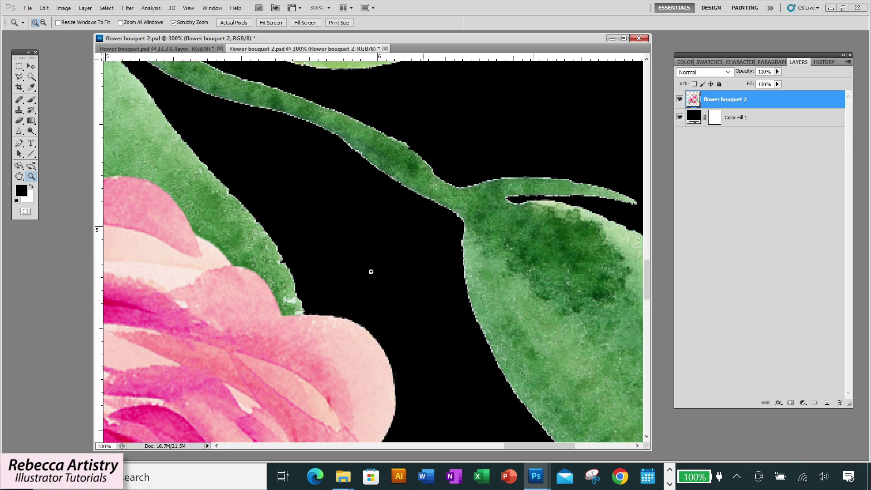
Magnify the green leaf stem to inspect its white fringe, then pick the Polygonal Lasso.
scroll(445, 434, up, 1)
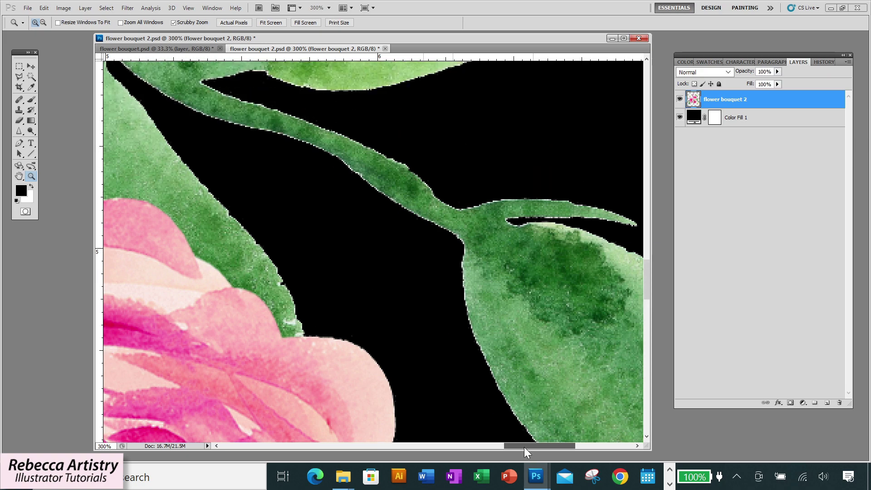
drag(524, 447, 517, 448)
click(420, 185)
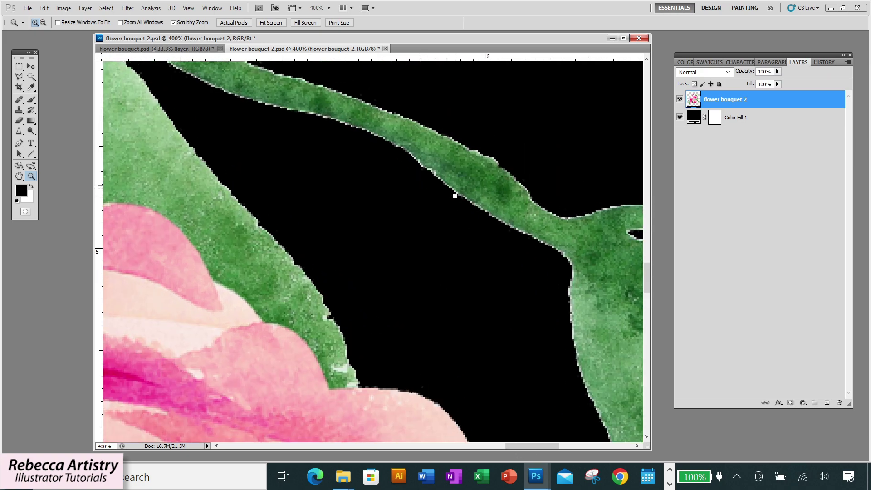
click(460, 205)
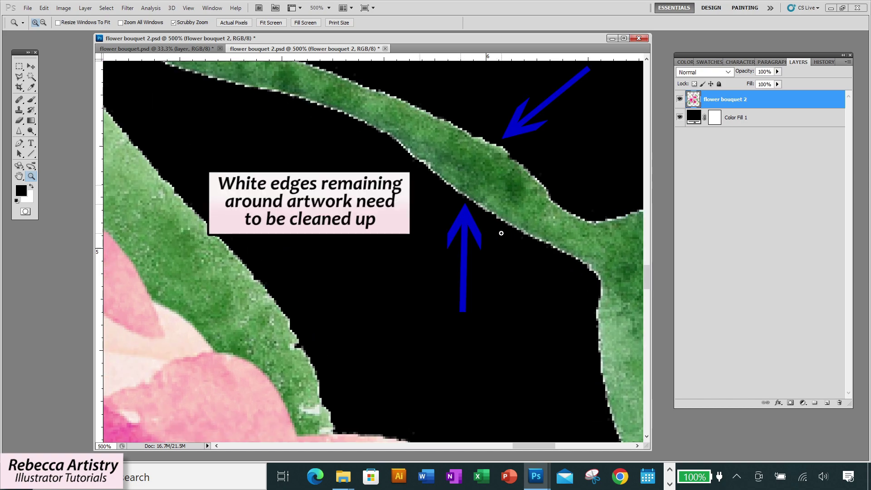
alt+click(502, 235)
alt+click(504, 278)
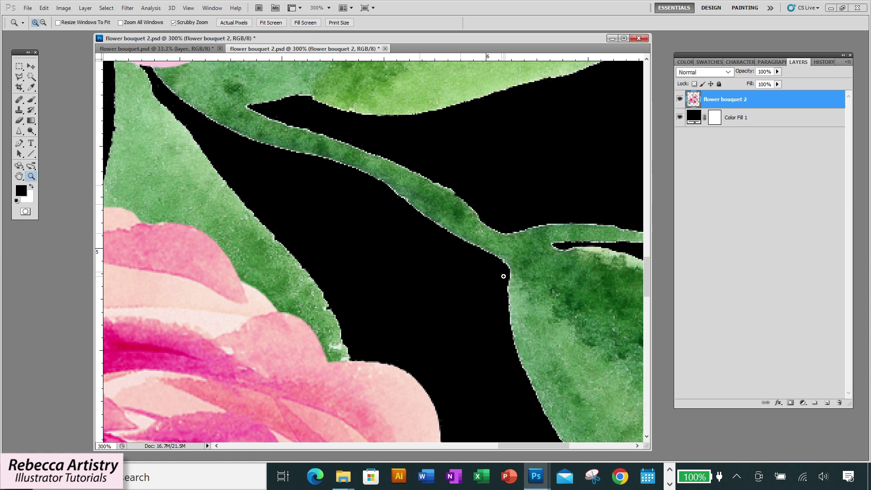
mouse_move(510, 448)
mouse_down()
mouse_move(532, 448)
mouse_move(512, 448)
mouse_up()
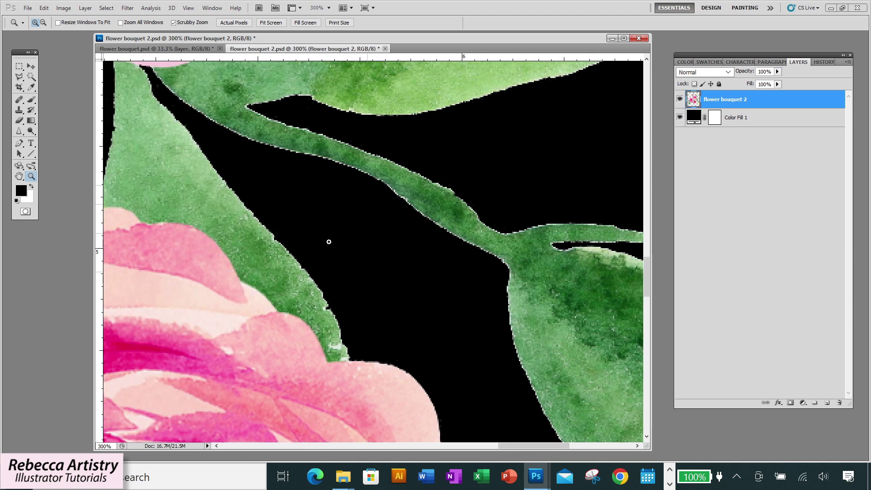
click(21, 78)
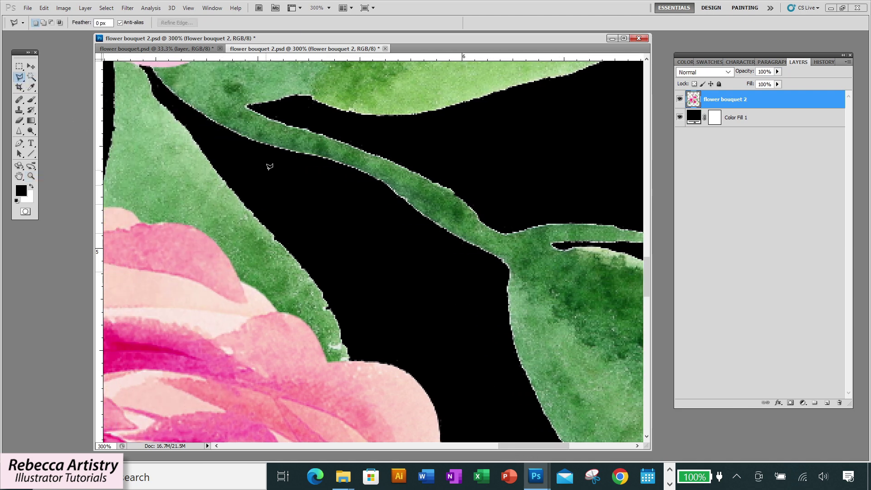
click(31, 177)
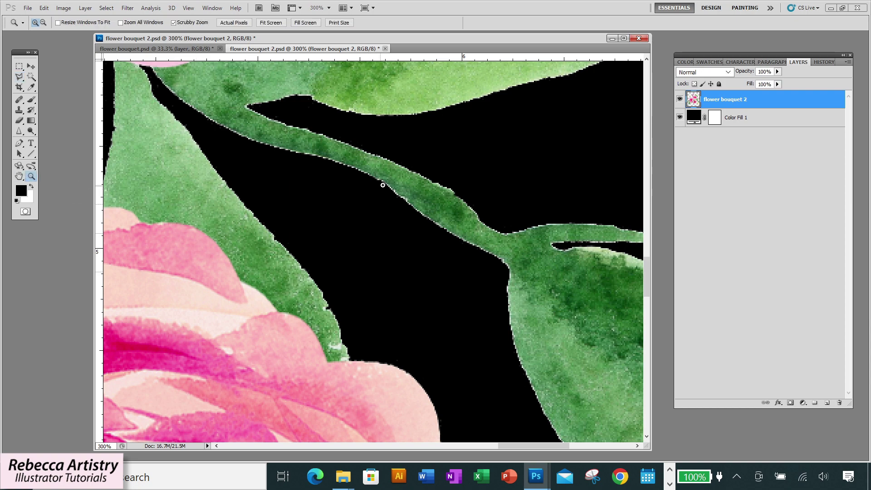
click(380, 193)
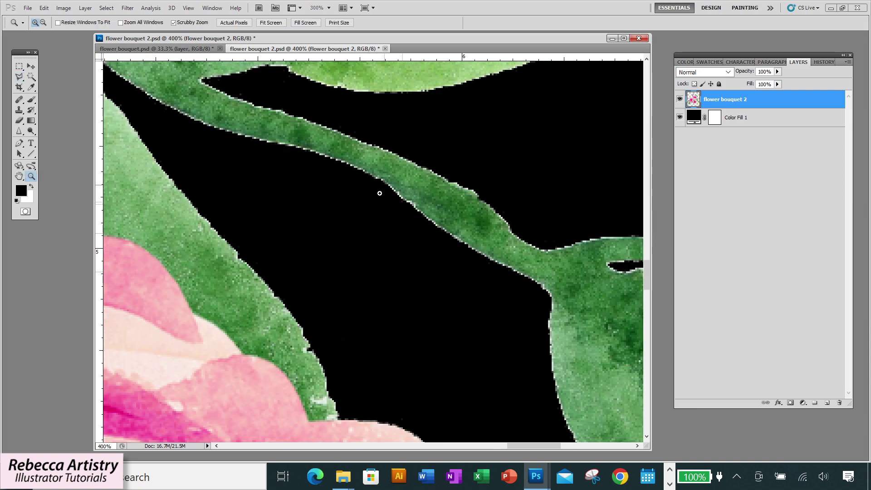
click(20, 77)
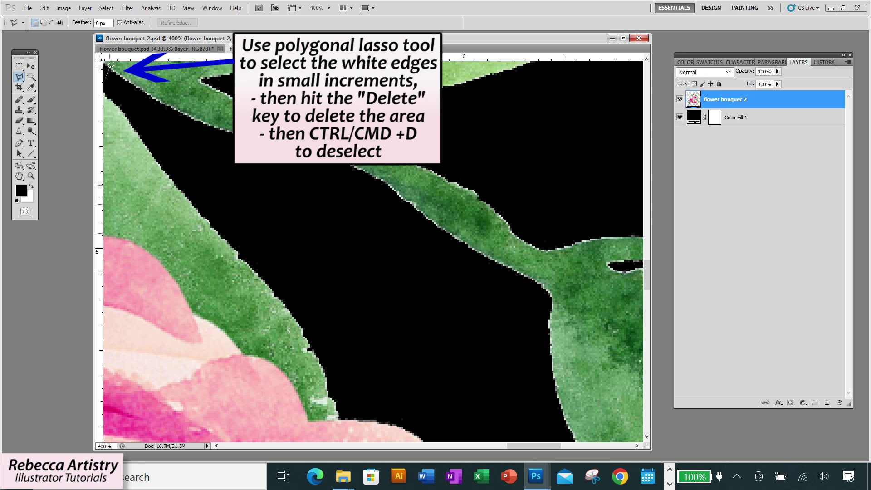
Delete a small white sliver near the top of the stem.
click(136, 102)
double_click(123, 93)
key(Delete)
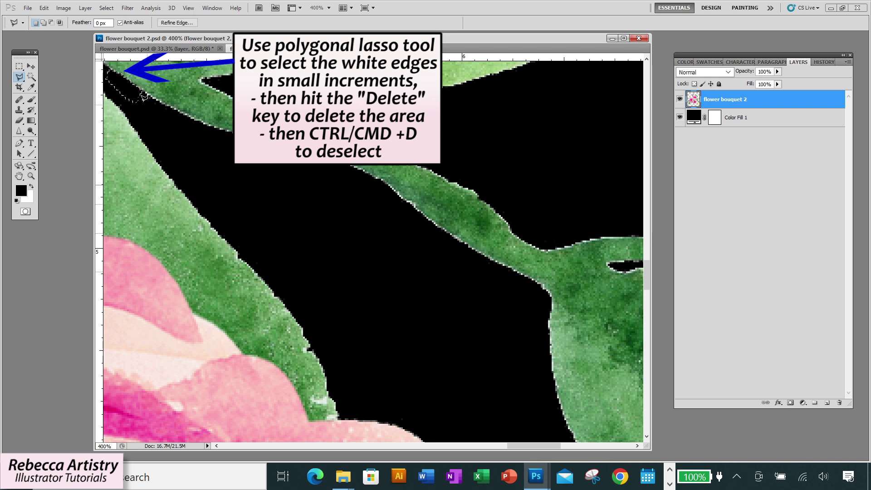
key(ctrl+d)
Outline the stray fringe running along the stem's lower edge.
click(129, 100)
click(133, 85)
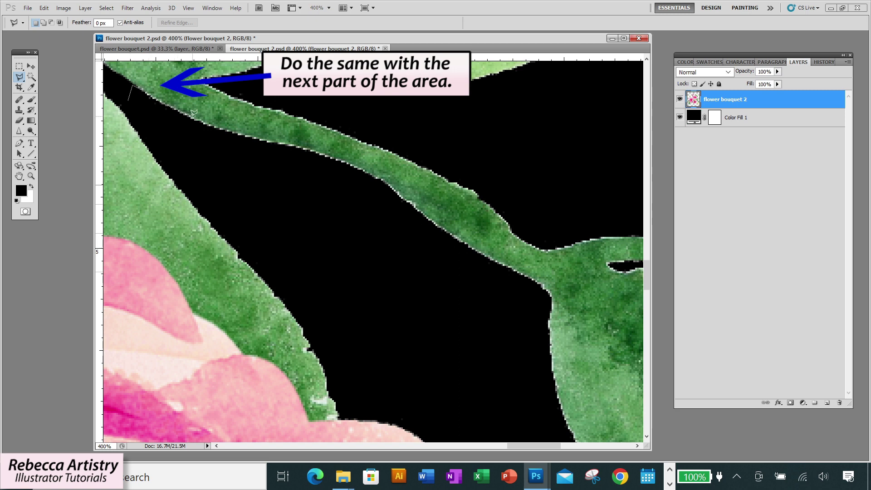
click(178, 121)
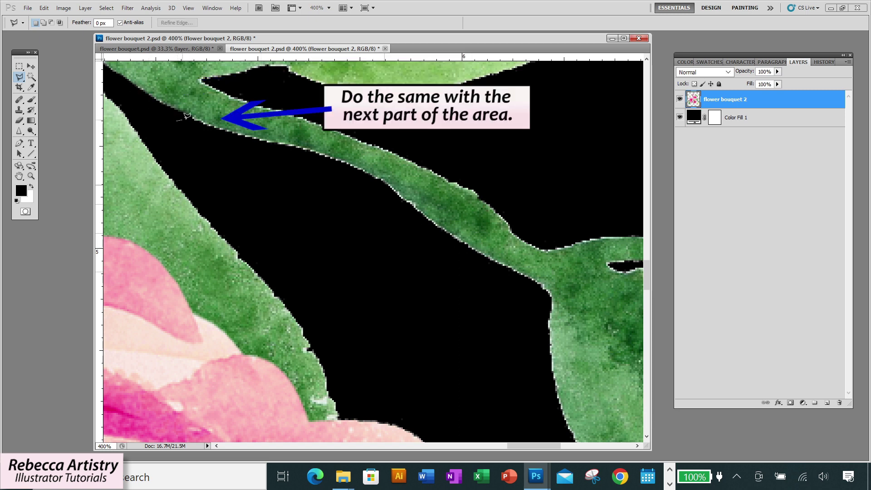
click(247, 135)
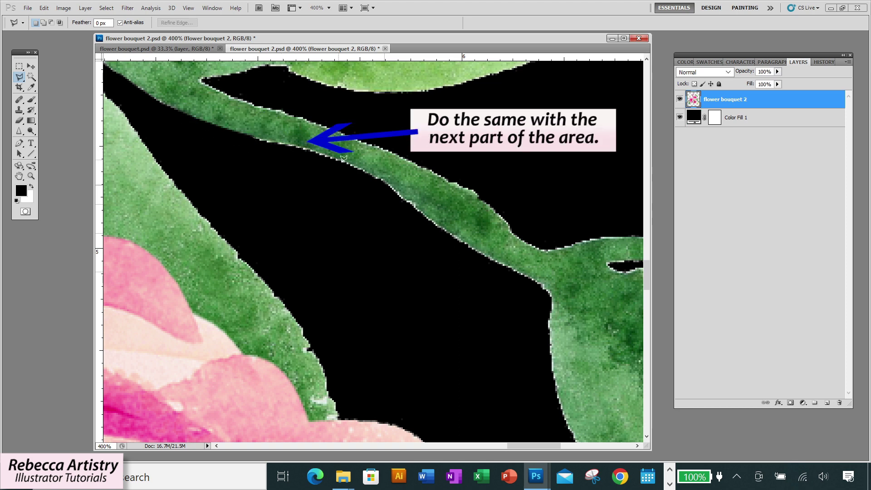
click(384, 176)
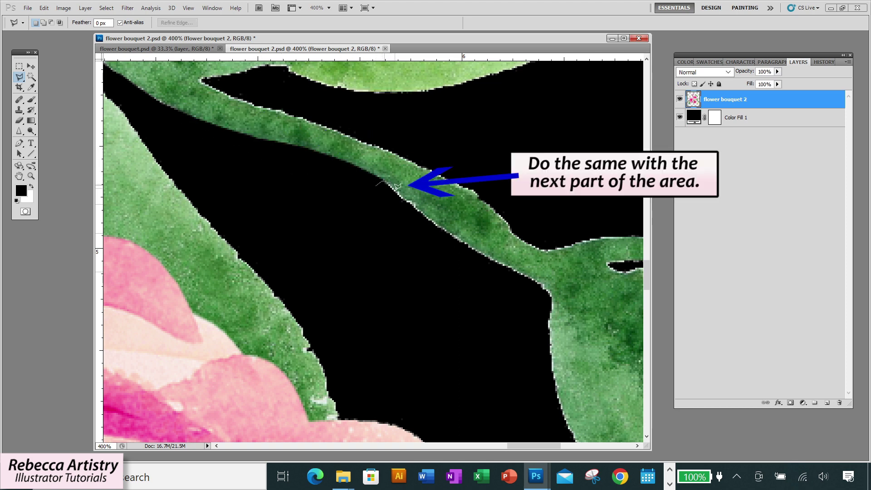
click(464, 237)
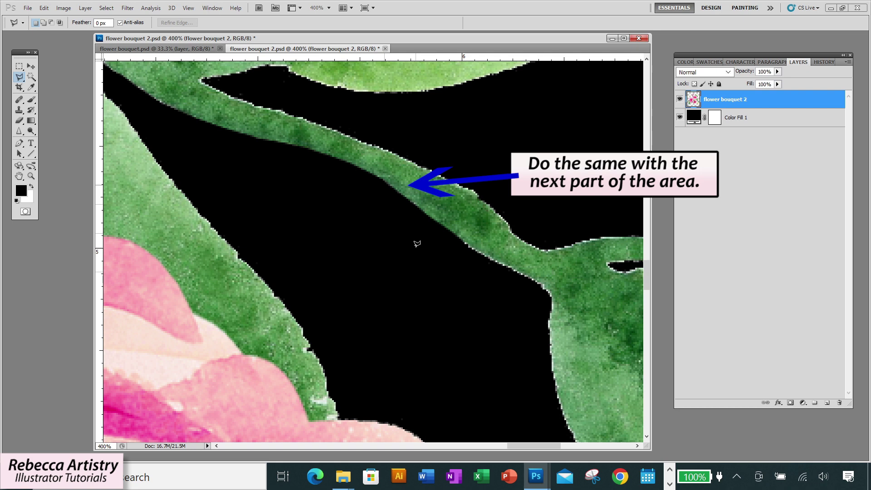
click(551, 303)
double_click(448, 275)
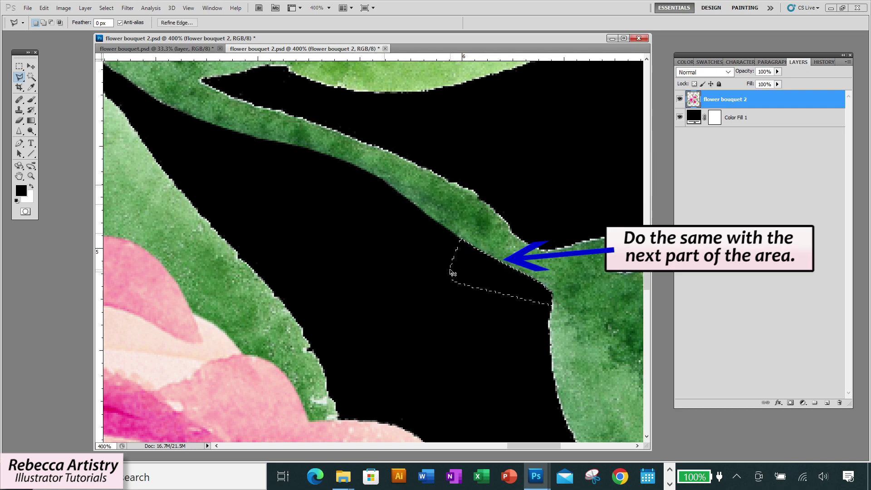
scroll(499, 245, down, 2)
Outline fringe along the leaf edge and delete the selected pixels.
click(534, 236)
click(553, 302)
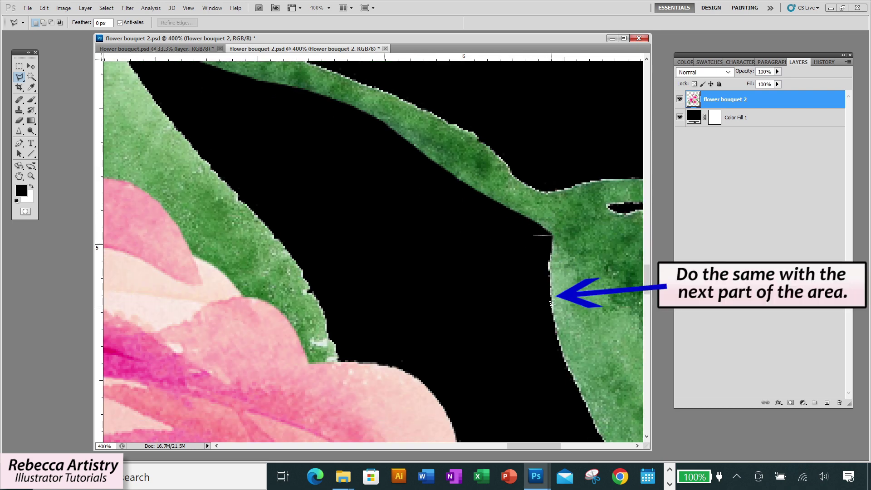
double_click(546, 343)
scroll(551, 447, down, 2)
scroll(551, 447, down, 1)
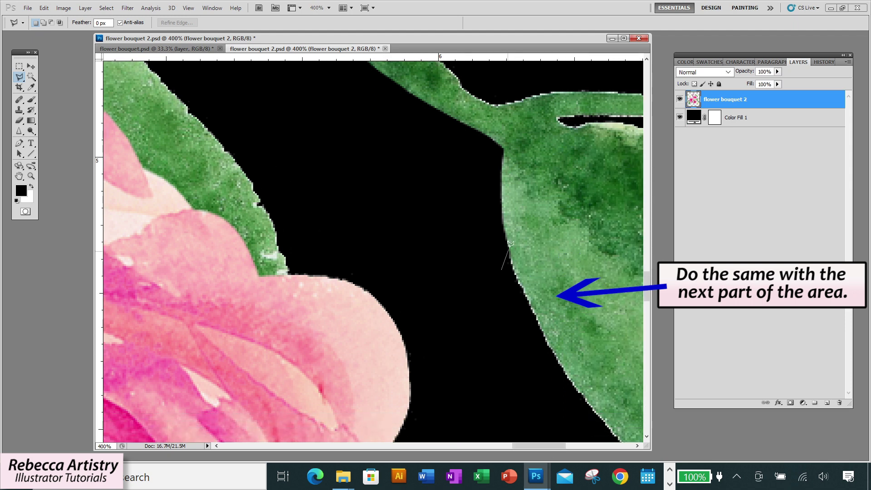
click(511, 246)
click(502, 267)
click(529, 350)
double_click(551, 350)
key(Delete)
key(ctrl+d)
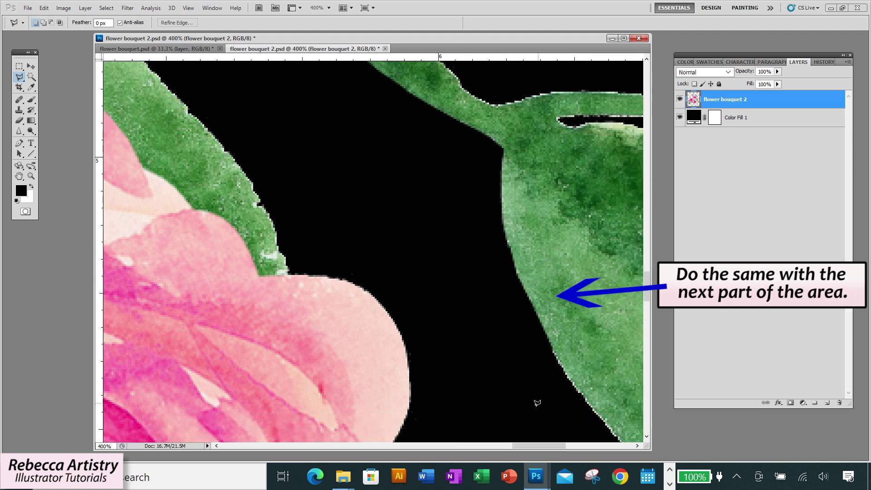
Delete a narrow strip beside the leaf edge and deselect.
scroll(537, 403, down, 2)
scroll(537, 403, right, 2)
click(403, 281)
double_click(440, 337)
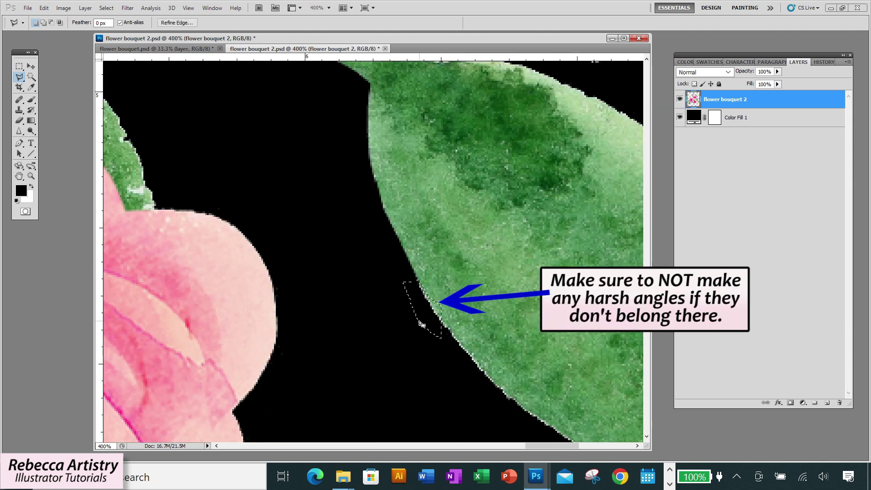
key(Delete)
key(ctrl+d)
Step back and forward in History to compare the last fringe deletion.
click(823, 61)
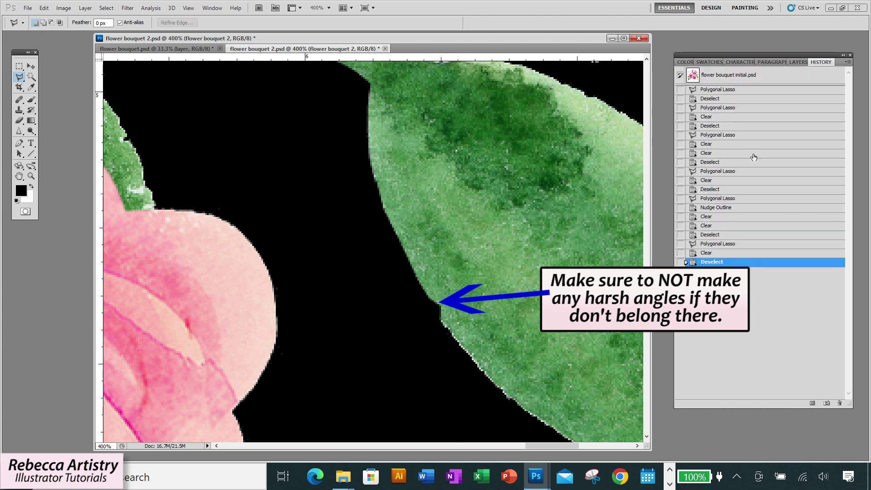
click(726, 244)
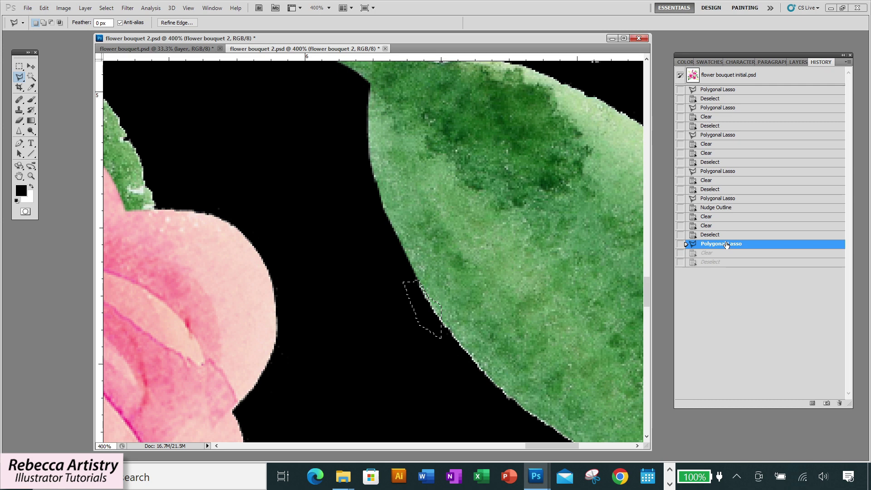
click(726, 235)
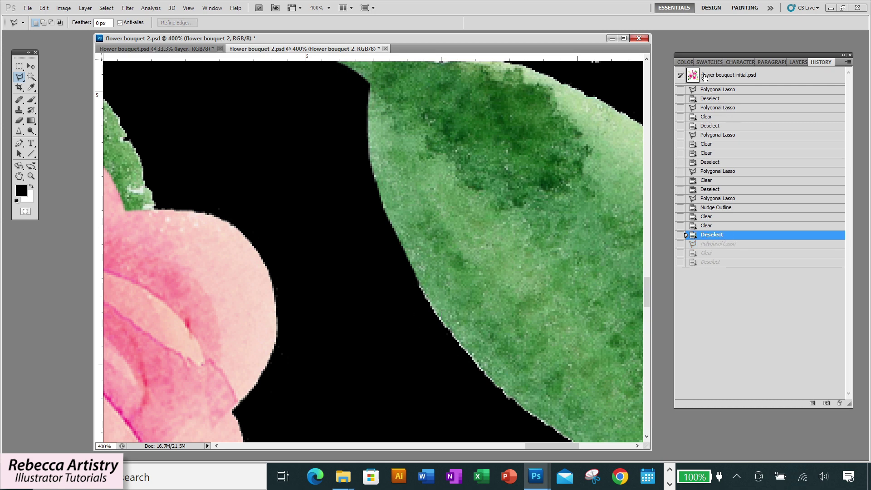
click(797, 62)
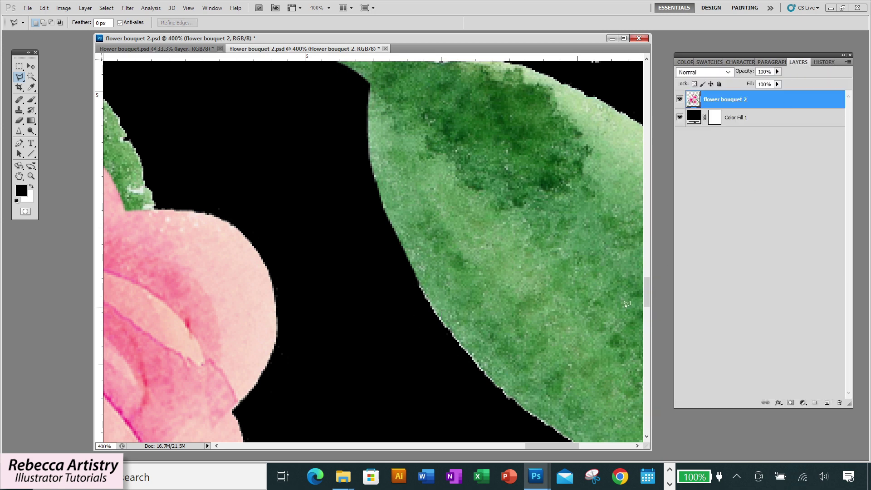
Outline the narrow strip beside the large leaf's lower edge with the Polygonal Lasso.
click(405, 292)
click(416, 276)
click(459, 337)
double_click(443, 353)
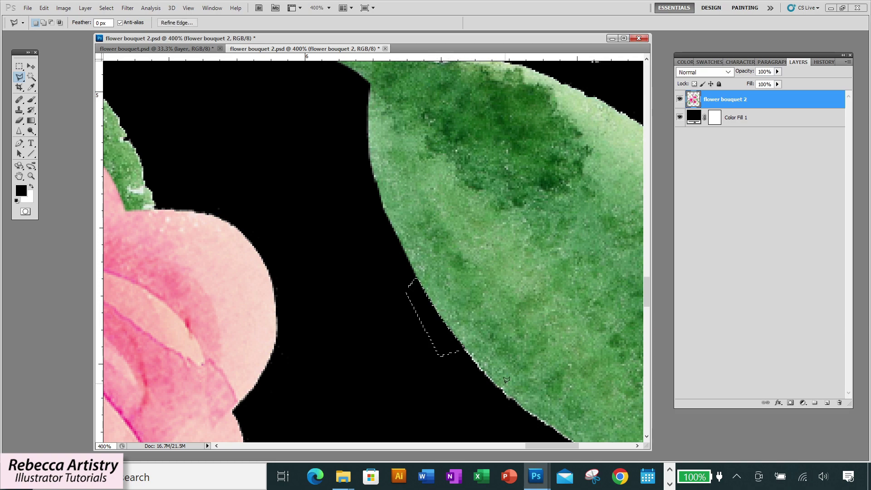
key(z)
scroll(571, 296, down, 5)
Hide the black Color Fill 1 layer, leaving the bouquet on a transparent background.
scroll(571, 295, up, 5)
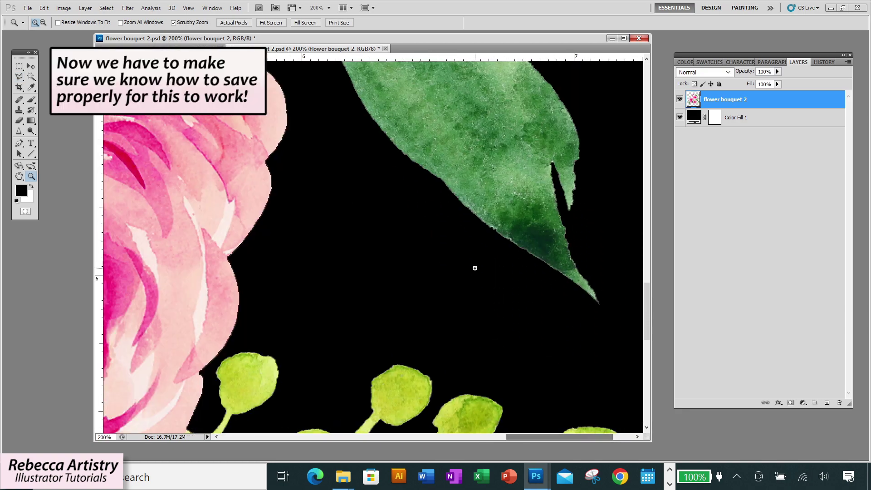
scroll(544, 207, down, 5)
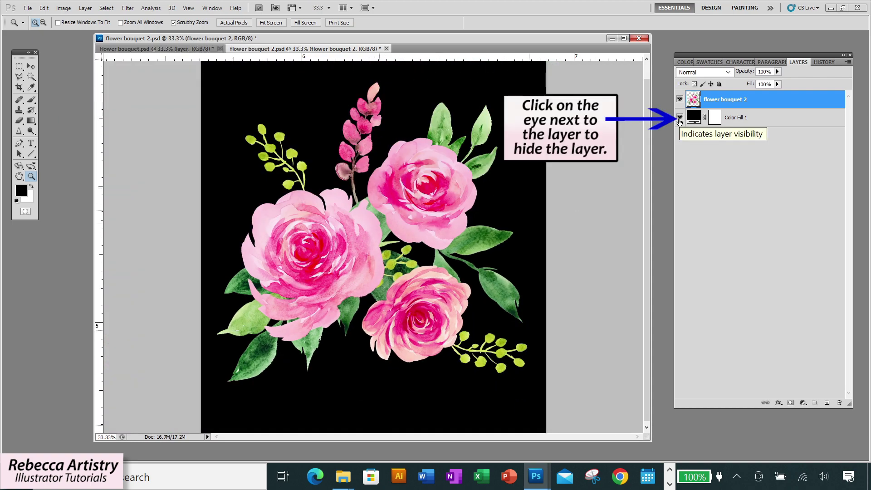
click(678, 118)
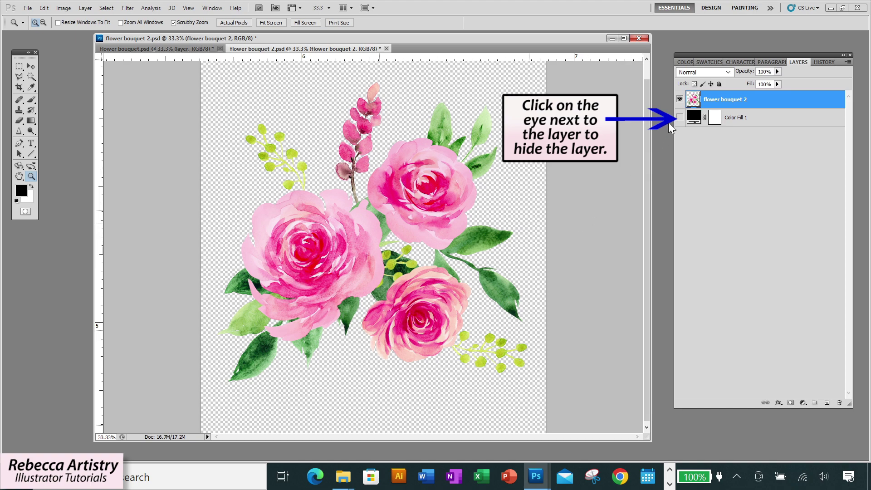
click(680, 101)
click(679, 101)
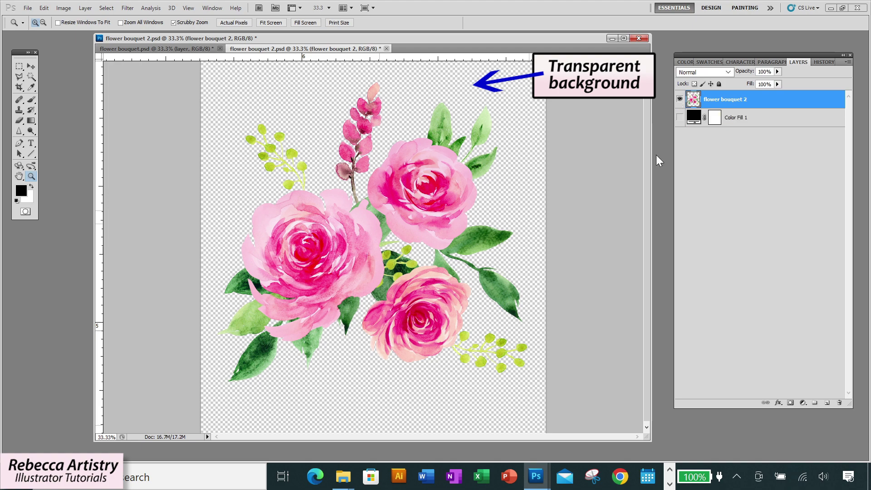
click(27, 9)
Save the image as flower bouquet 2.tif in TIFF format, then show Color Fill 1 again.
click(52, 221)
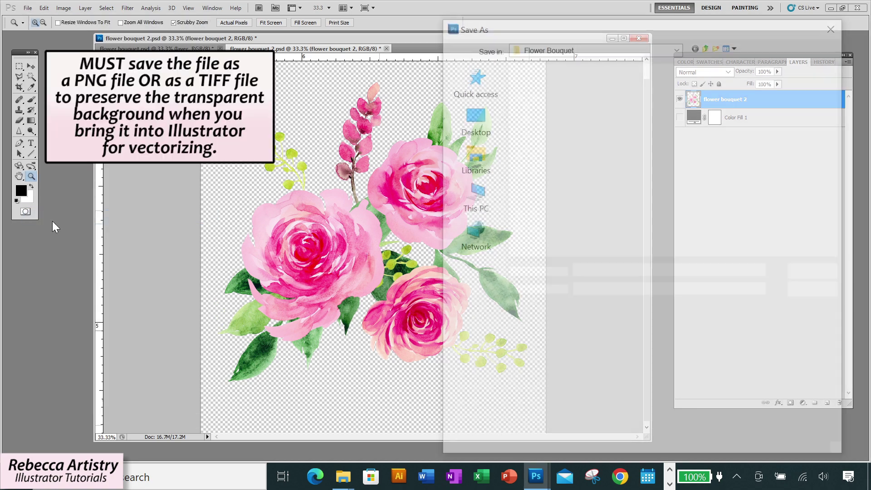
click(766, 289)
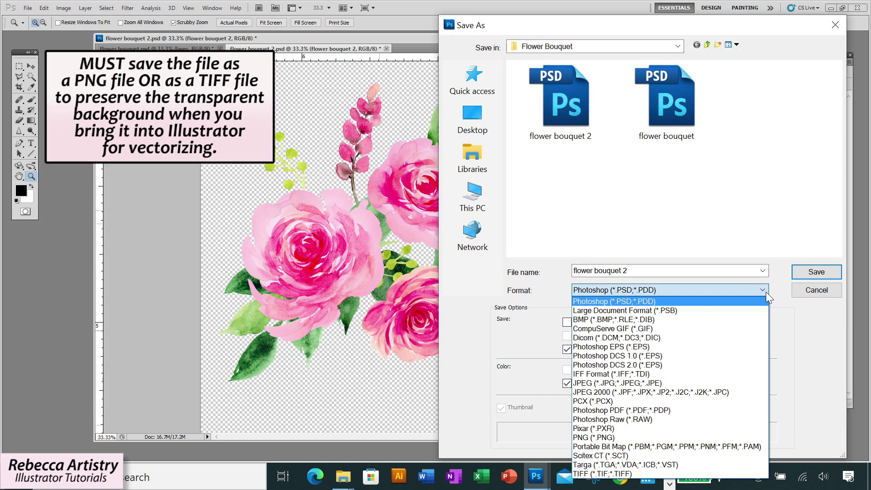
key(p)
key(n)
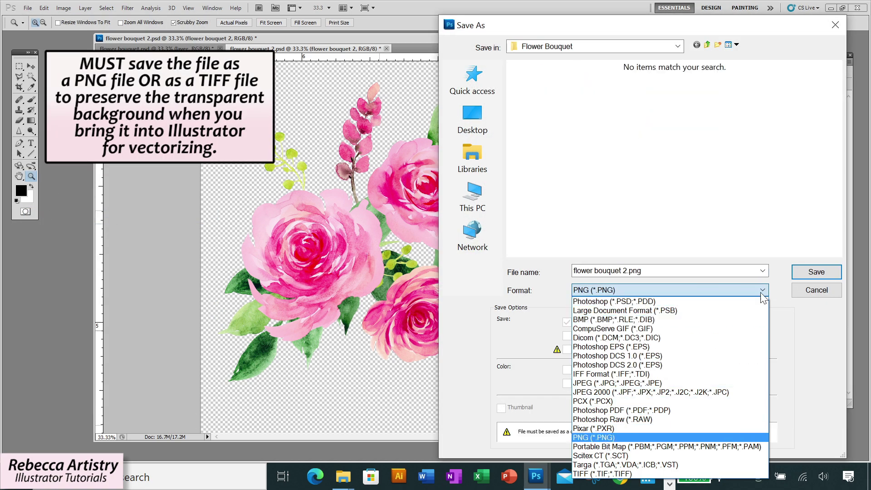
click(637, 474)
click(808, 271)
click(737, 117)
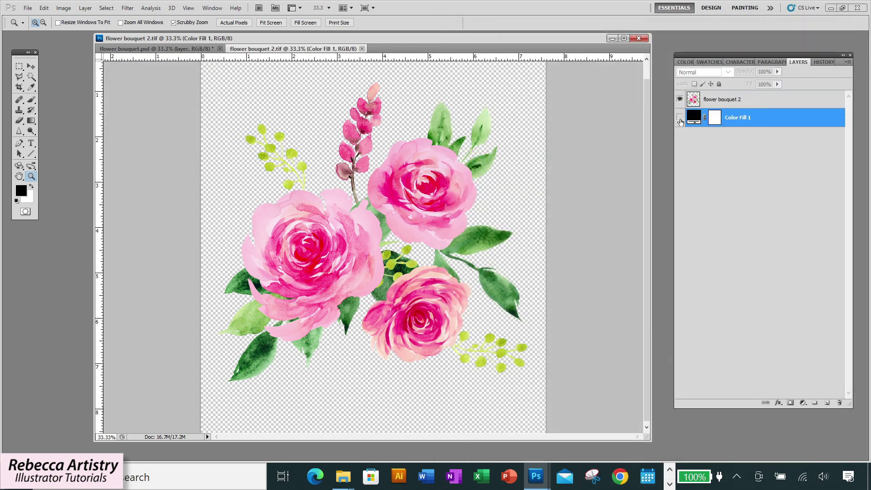
click(679, 117)
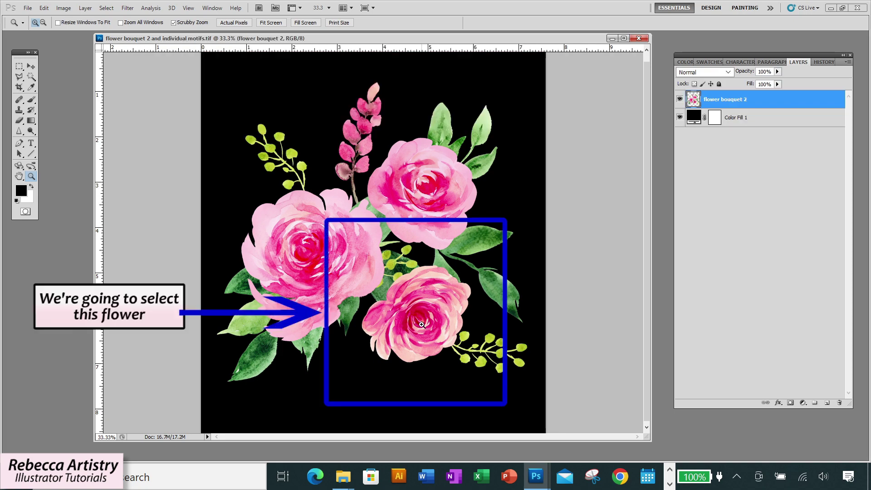
Zoom in on the lower rose.
drag(421, 324, 412, 277)
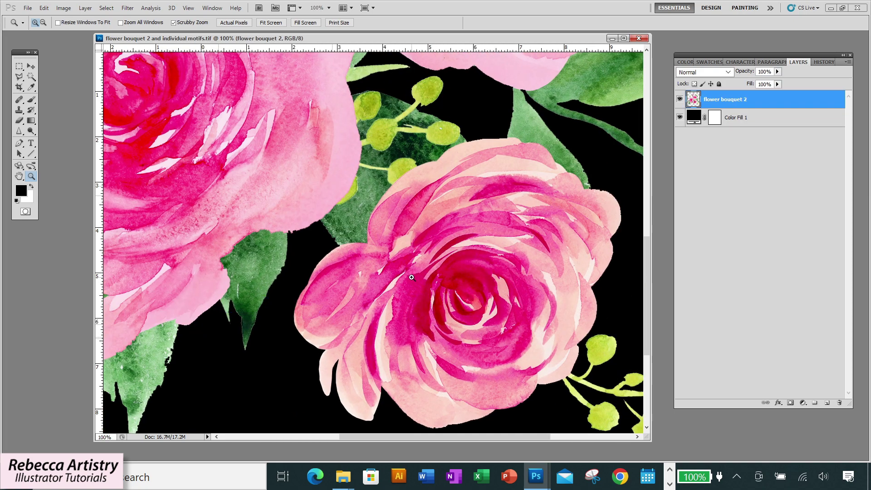
Zoom in on the lower rose and start a polygonal lasso outline across its top.
click(412, 277)
click(19, 77)
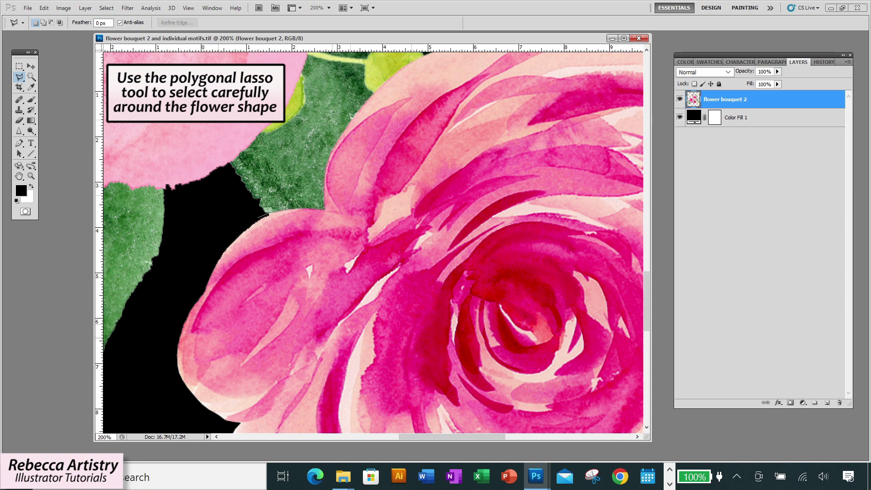
scroll(382, 82, up, 3)
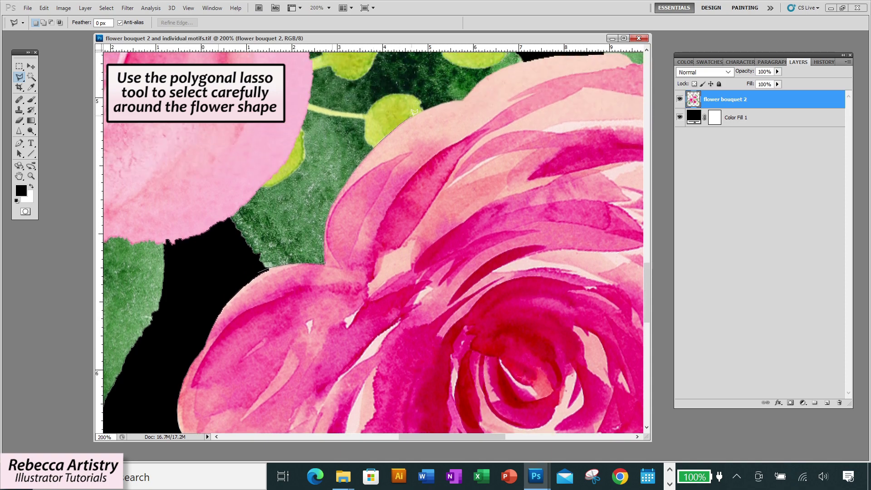
click(426, 108)
scroll(469, 90, up, 2)
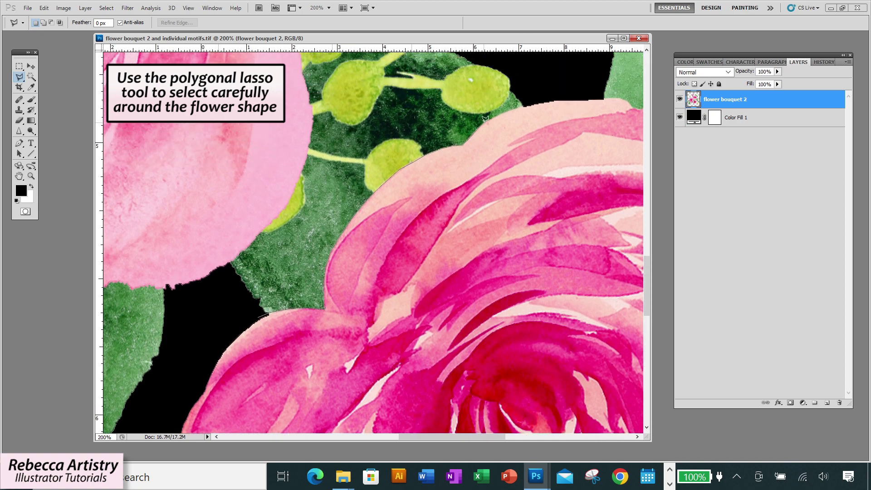
click(523, 106)
click(536, 97)
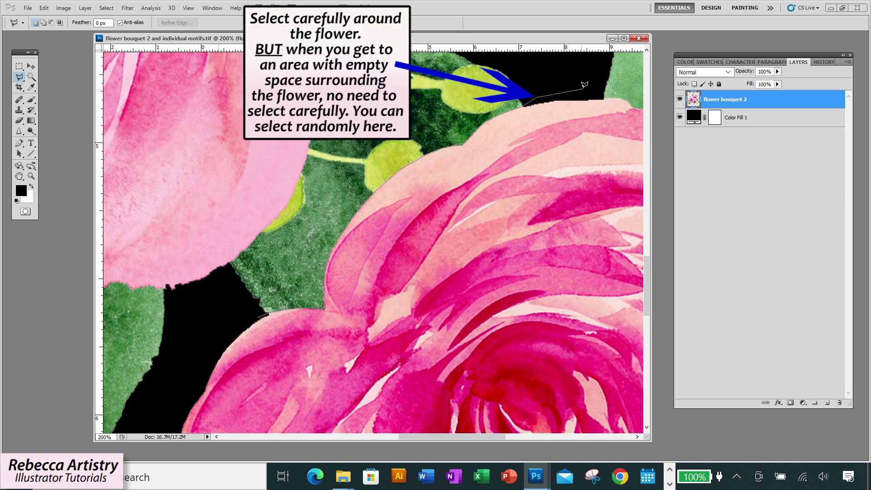
click(584, 88)
click(604, 97)
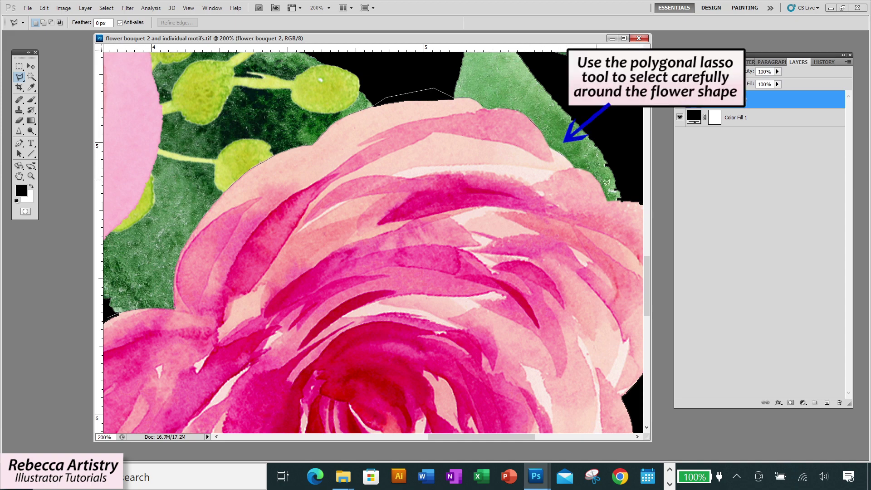
Trace the outline down the rose's right side and loosely across the space below it.
click(623, 200)
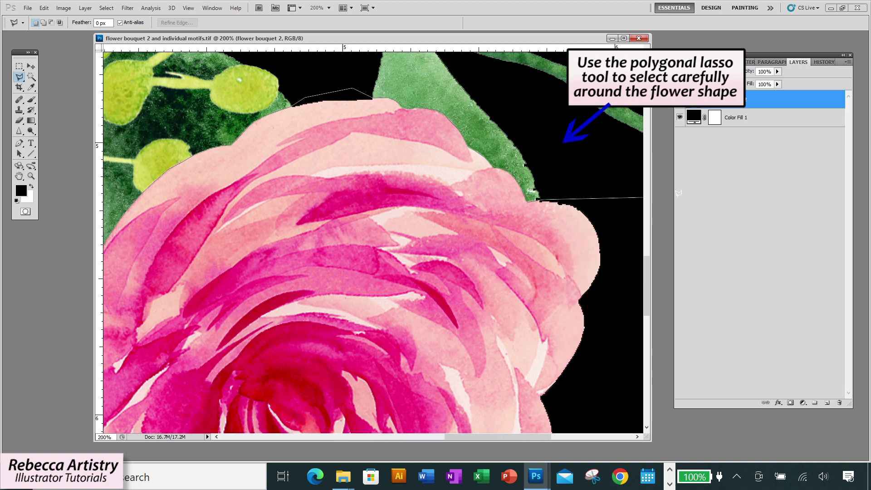
click(595, 214)
click(602, 249)
click(580, 353)
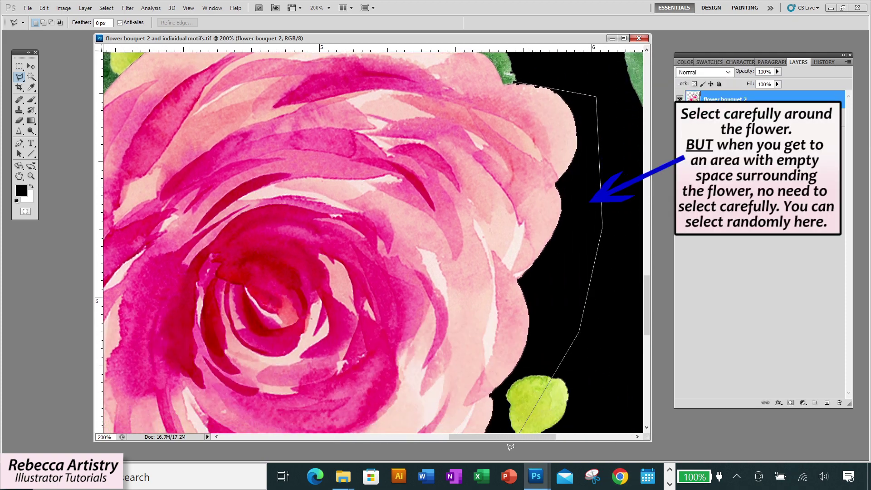
click(526, 354)
click(501, 380)
click(501, 399)
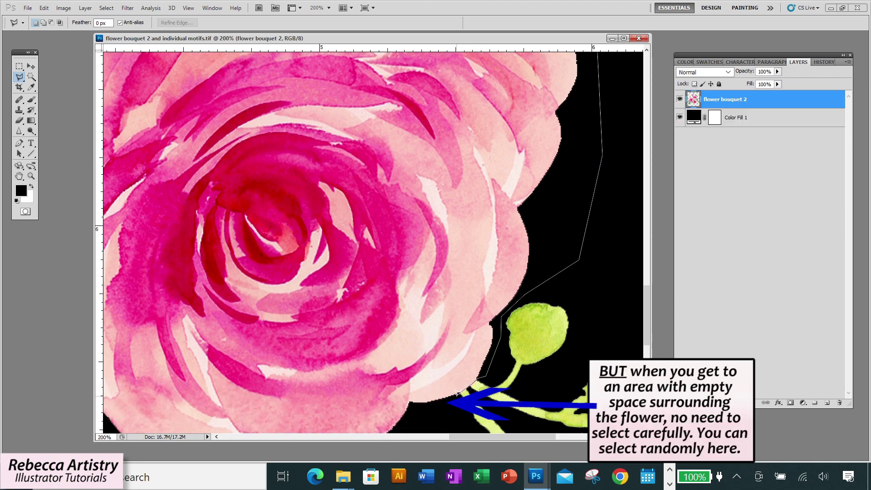
click(462, 389)
click(424, 408)
click(398, 413)
Finish the outline along the lower-left and left edges, close the selection, and zoom out.
click(371, 426)
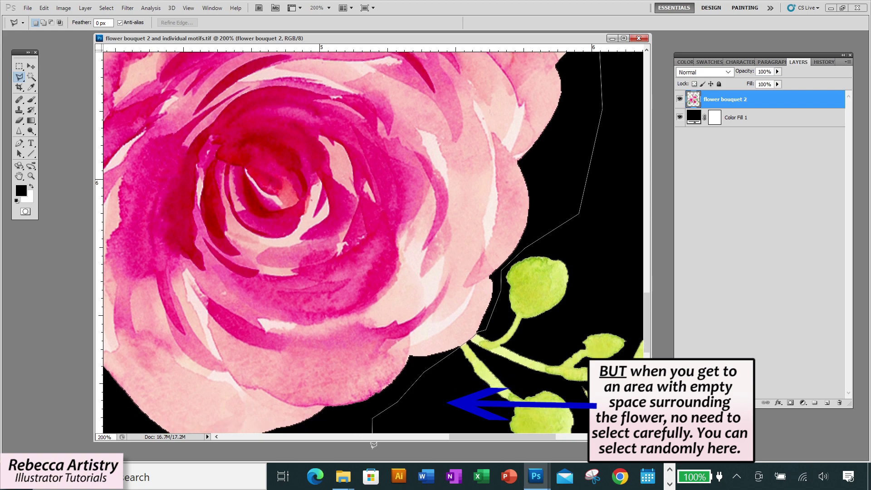
click(340, 411)
click(272, 418)
click(184, 424)
click(110, 411)
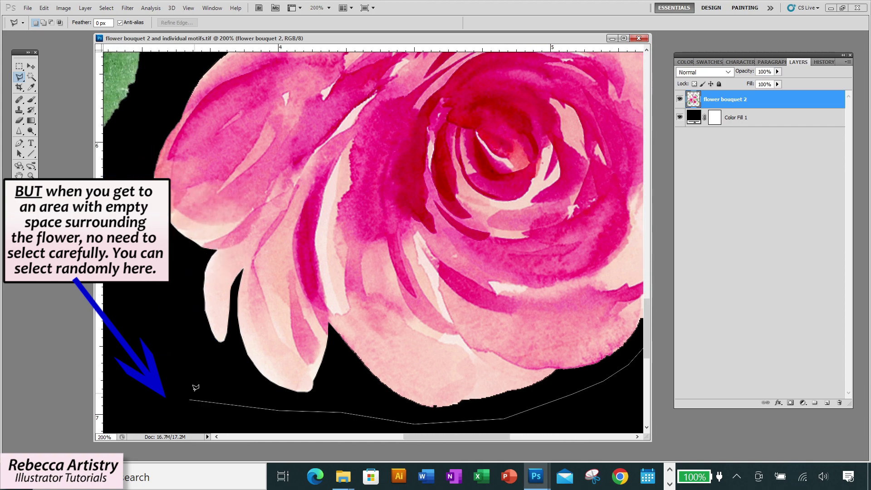
click(171, 377)
click(138, 275)
click(127, 175)
click(173, 132)
click(206, 117)
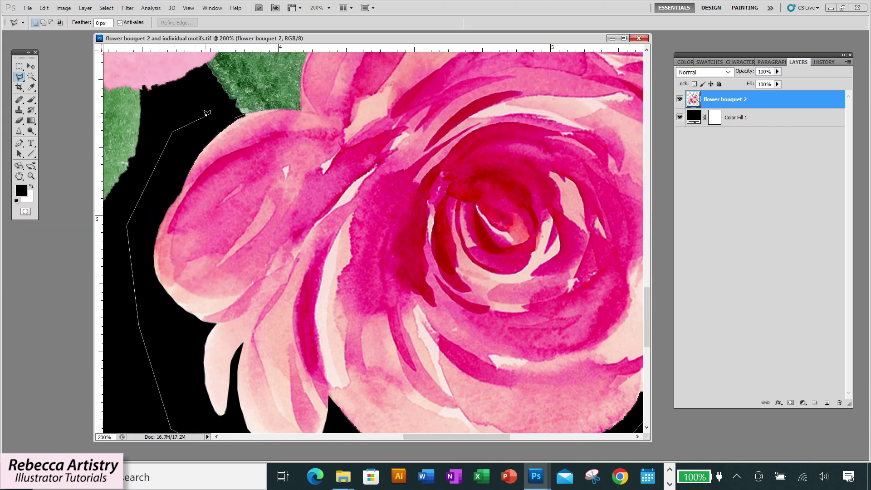
click(238, 119)
key(ctrl+minus)
key(ctrl+minus)
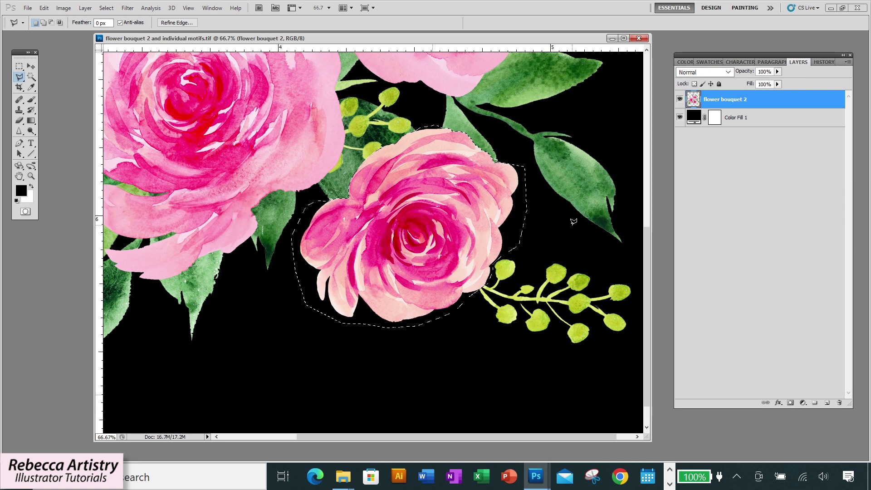
Copy the selected lower rose to a new layer and move it to the canvas's right side.
key(ctrl+j)
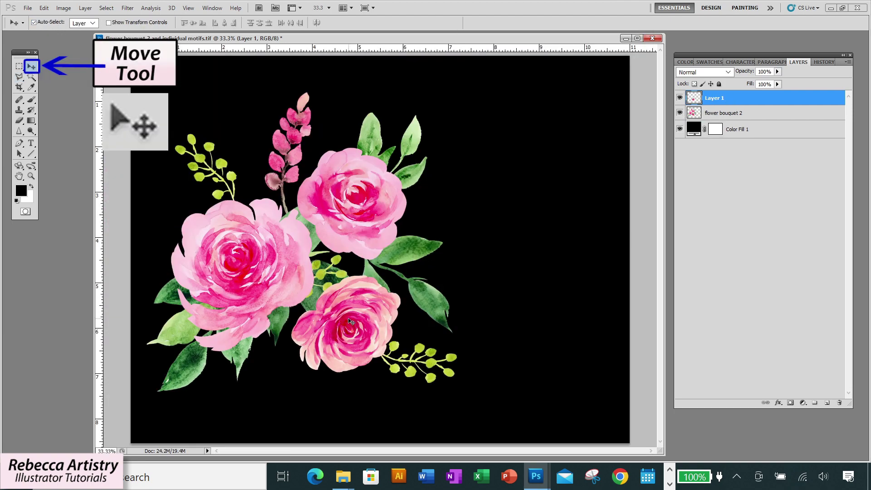
drag(351, 321, 565, 322)
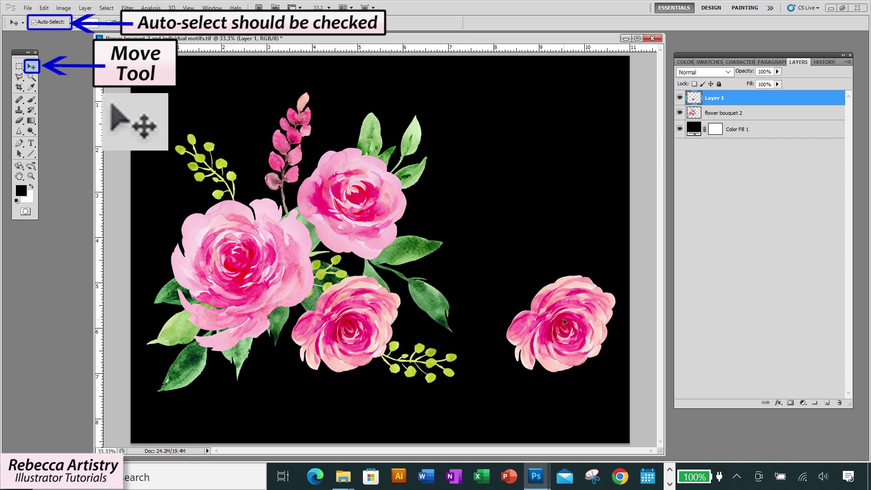
click(677, 99)
click(678, 99)
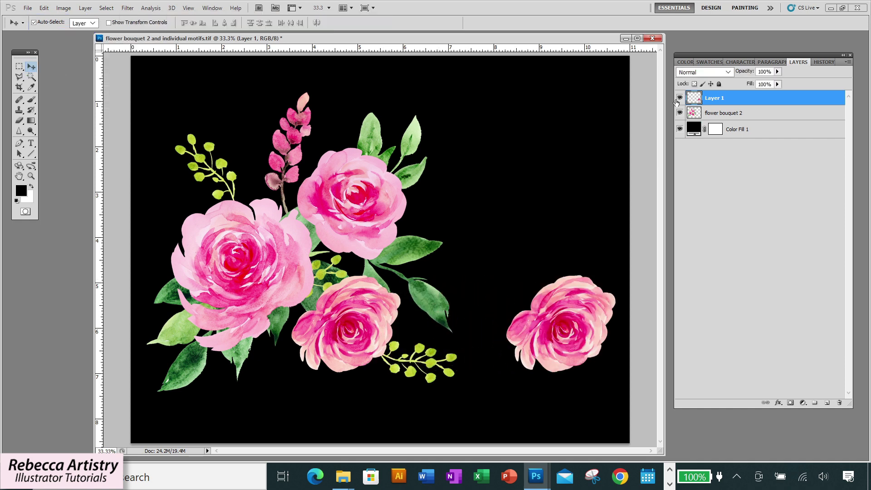
click(721, 115)
click(679, 113)
click(680, 113)
Select the green sprig at top left with a closed polygonal lasso outline.
key(z)
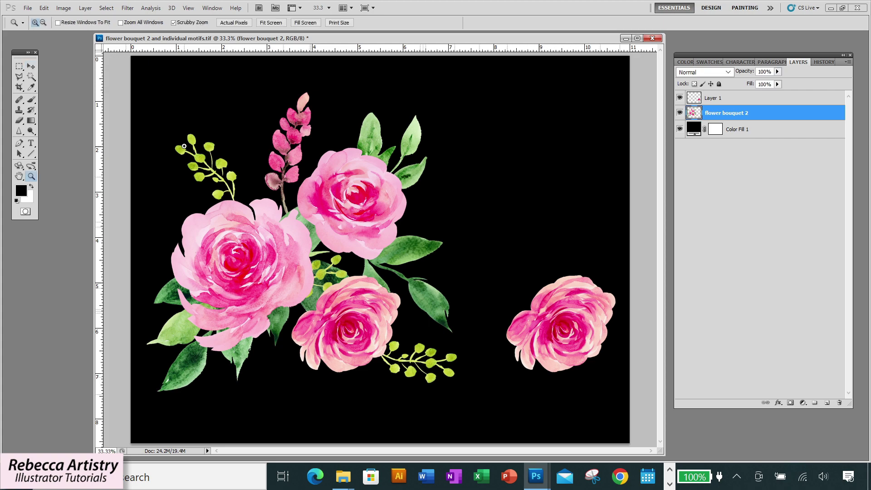
click(184, 146)
key(l)
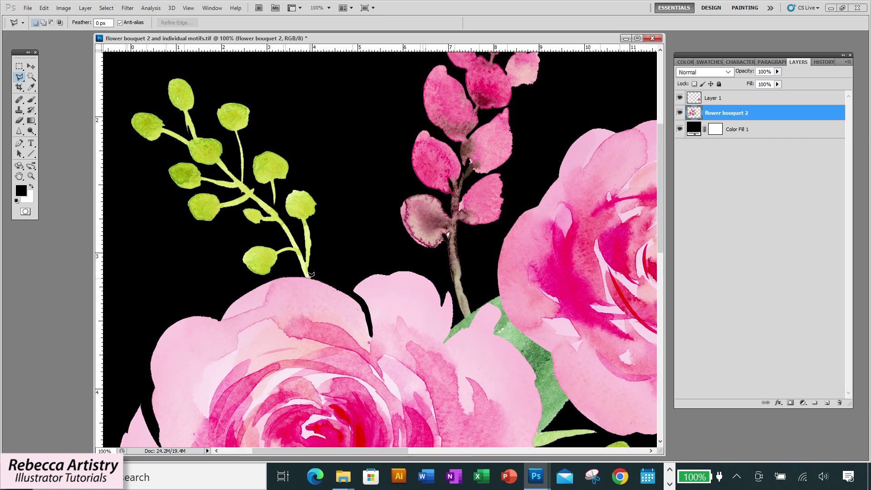
click(319, 278)
click(339, 239)
click(335, 175)
click(291, 93)
click(212, 61)
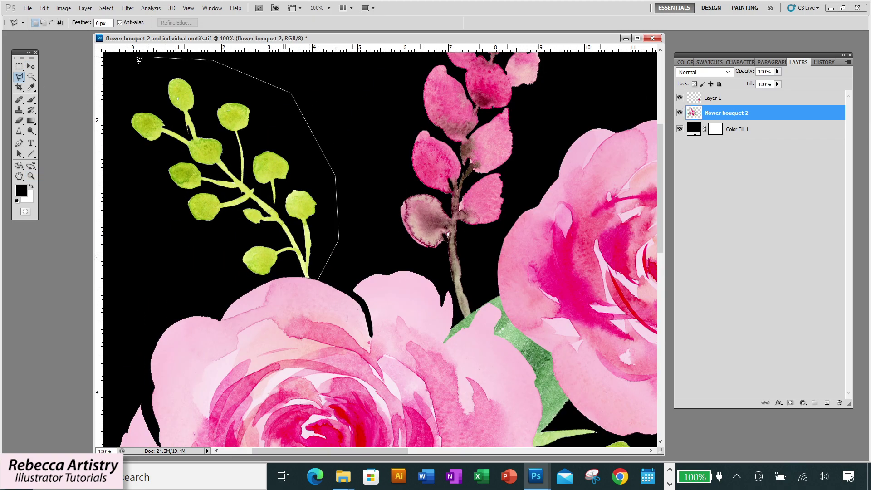
click(130, 67)
click(115, 105)
click(146, 208)
click(217, 283)
click(242, 282)
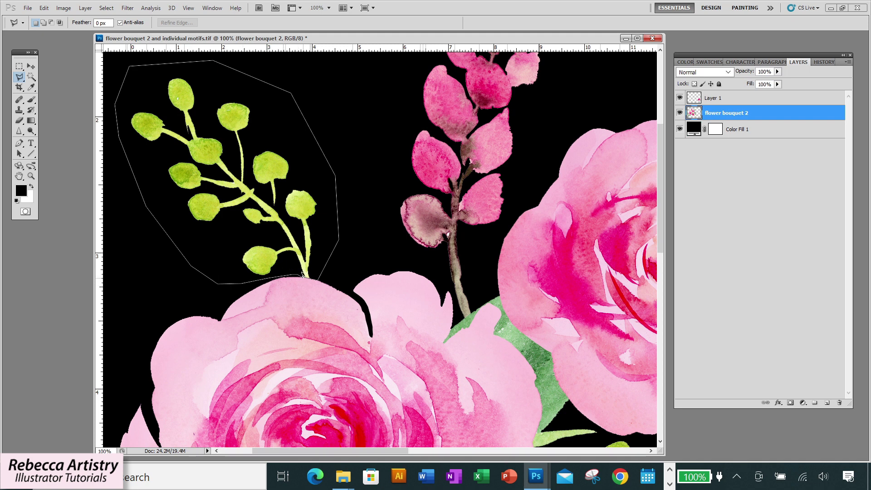
double_click(301, 273)
Copy the green sprig to a new layer and move it to the canvas's right side.
scroll(426, 230, up, 2)
key(ctrl+j)
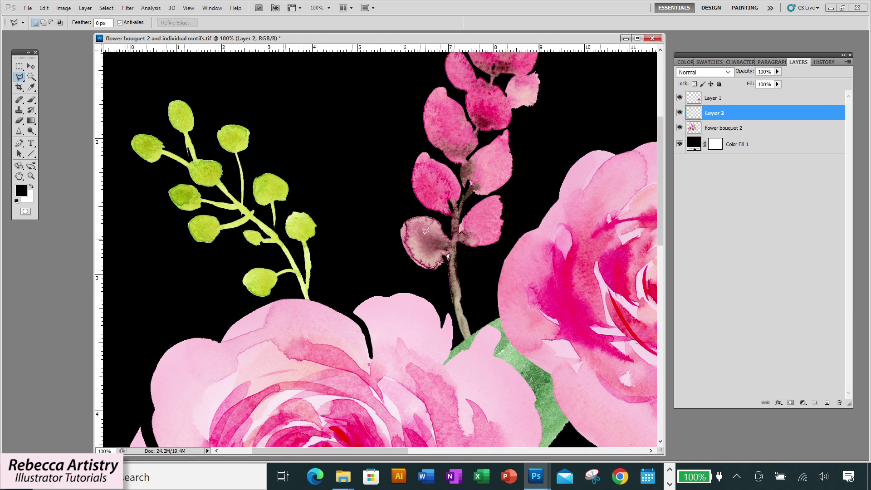
key(ctrl+minus)
key(ctrl+minus)
key(ctrl+minus)
key(v)
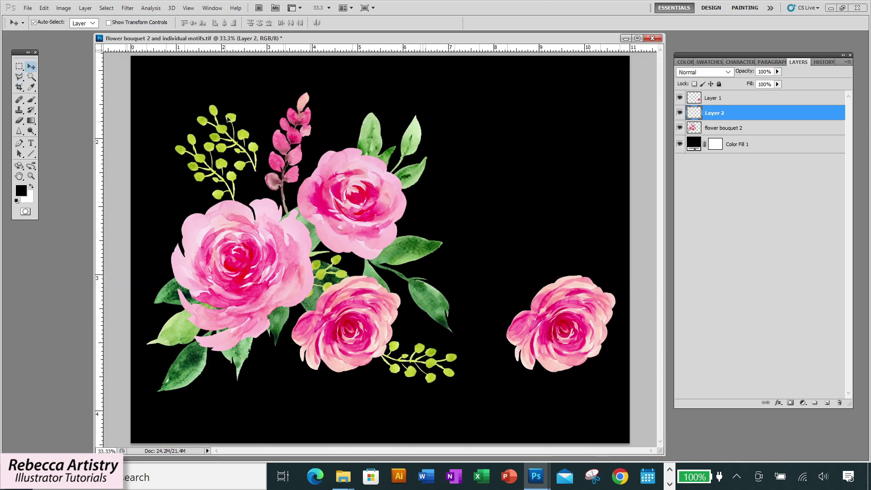
mouse_move(228, 119)
mouse_down()
mouse_move(562, 181)
mouse_move(580, 225)
mouse_up()
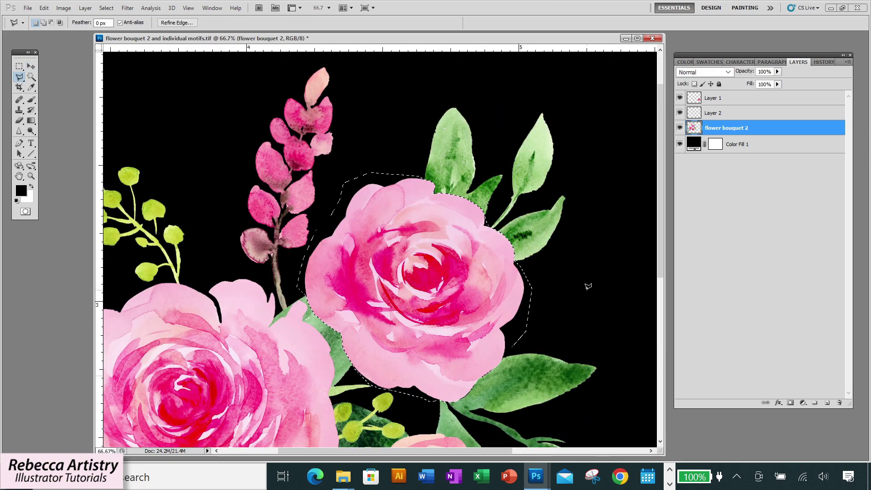
Copy the second selected rose to a new layer and move it to the upper right.
scroll(585, 295, down, 2)
key(ctrl+j)
key(ctrl+minus)
key(ctrl+minus)
key(v)
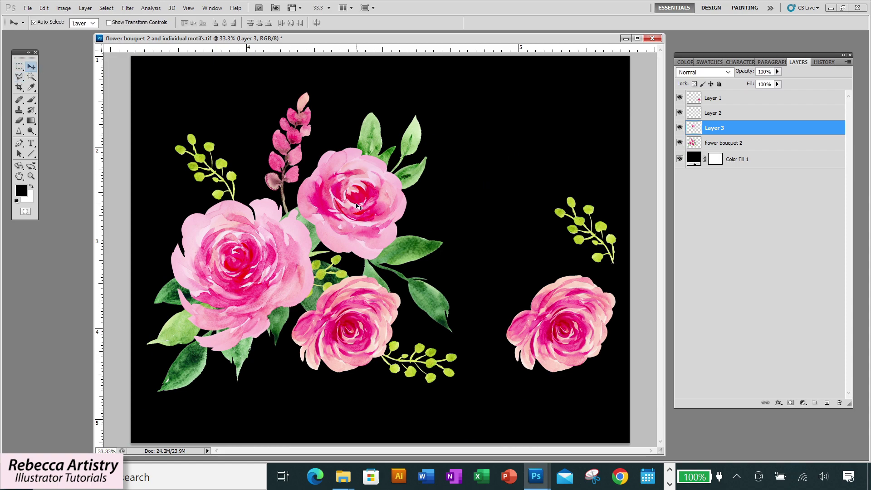
mouse_move(358, 207)
mouse_down()
mouse_move(529, 183)
mouse_move(517, 206)
mouse_move(529, 206)
mouse_up()
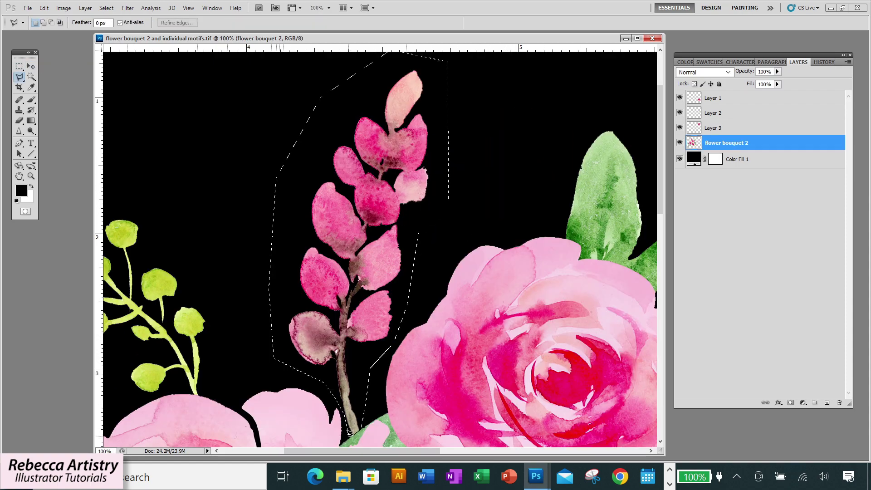
Copy the selected pink stem to a new layer and move it to the right.
key(ctrl+j)
key(ctrl+minus)
key(ctrl+minus)
key(ctrl+minus)
key(v)
drag(300, 158, 360, 195)
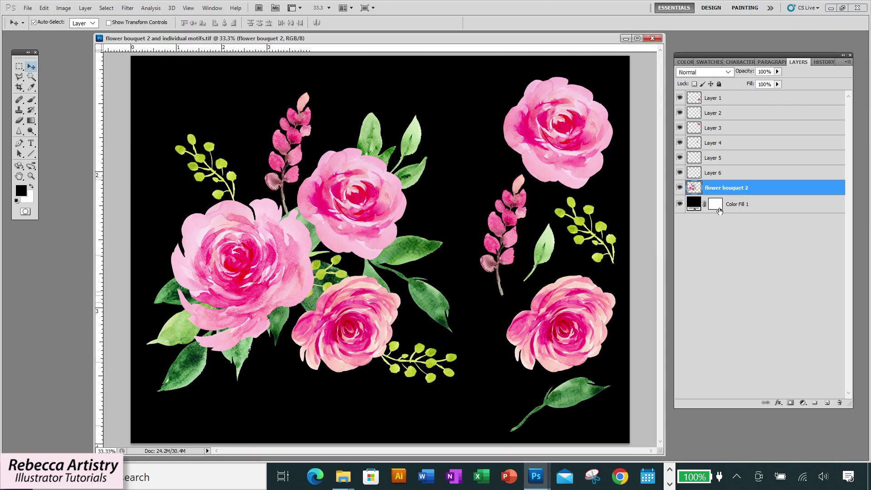
Hide the black Color Fill 1 layer and save the file as a layered LZW TIFF.
click(680, 208)
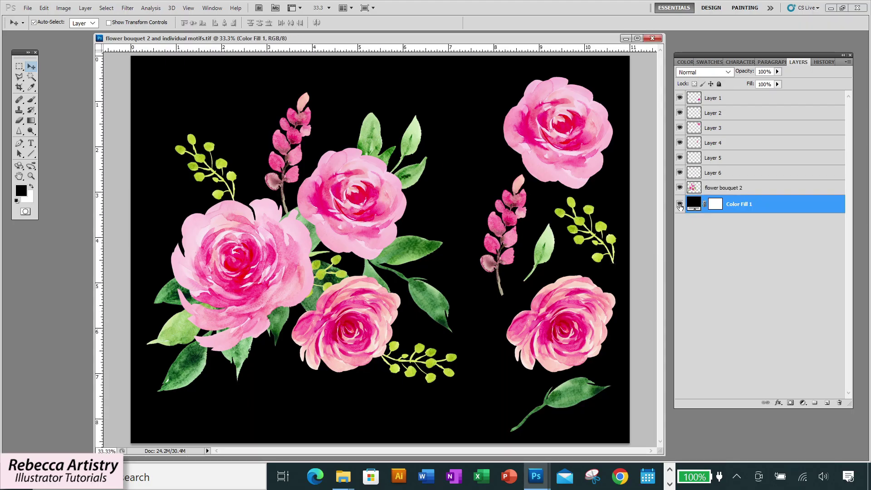
click(679, 204)
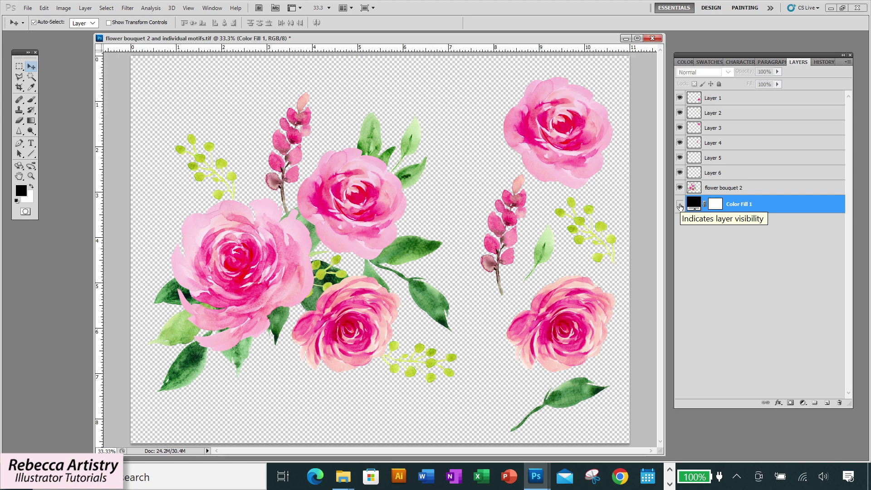
click(26, 9)
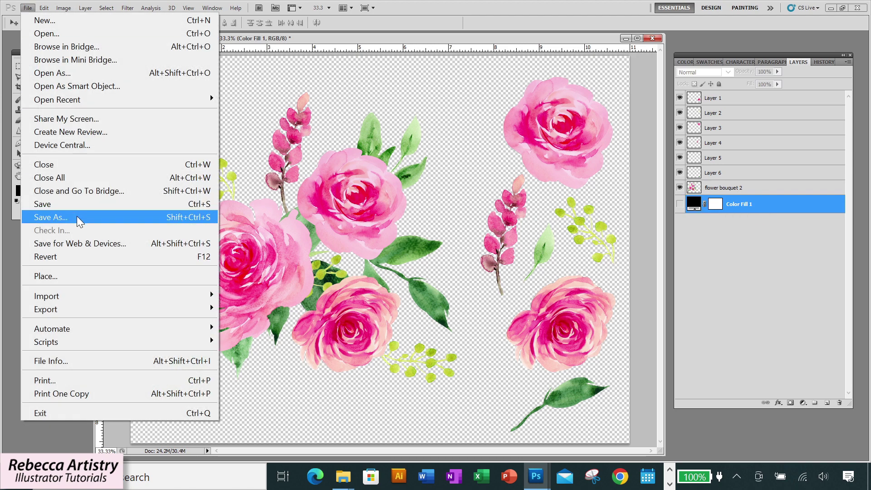
click(77, 216)
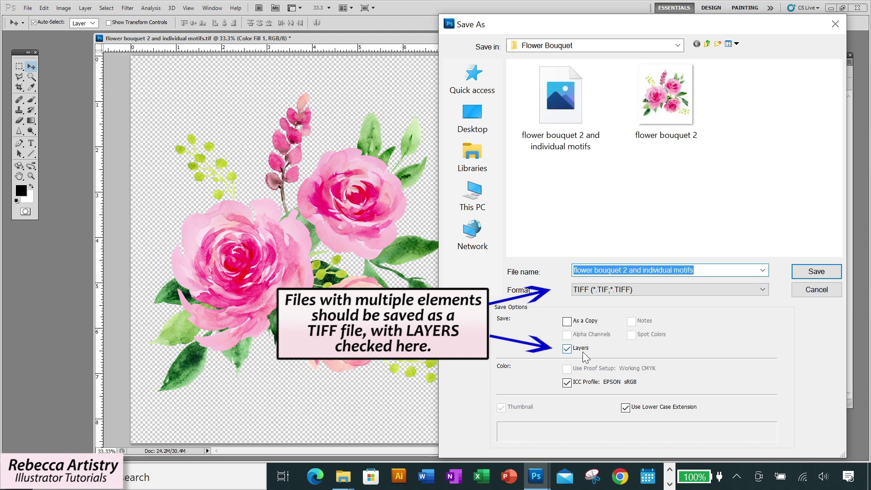
click(815, 273)
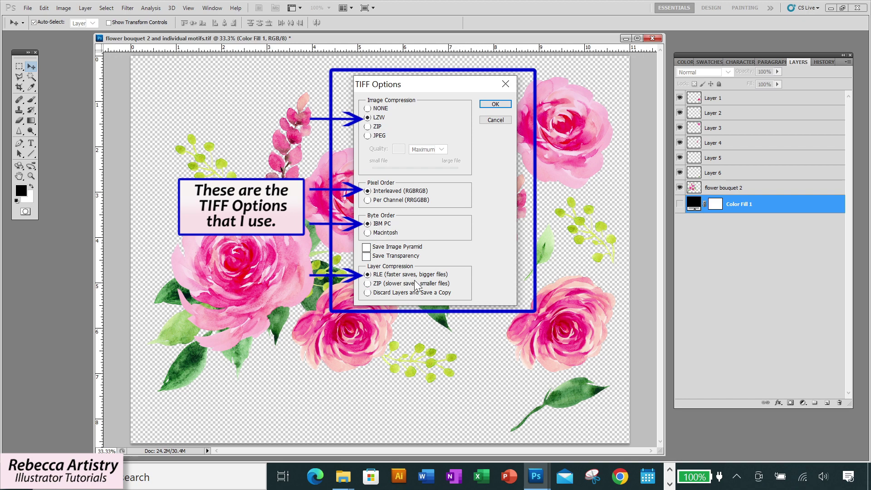
click(500, 107)
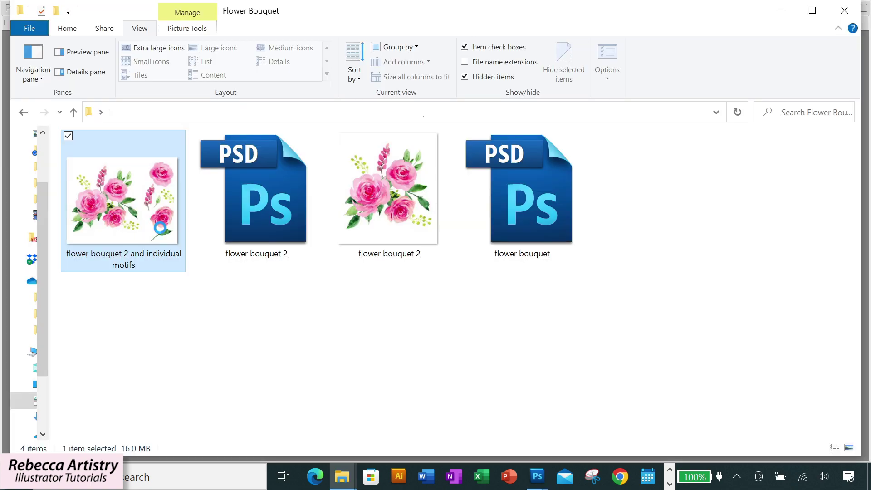
Open the saved TIFF file in Adobe Illustrator 2023 from Explorer.
right_click(159, 227)
mouse_move(197, 319)
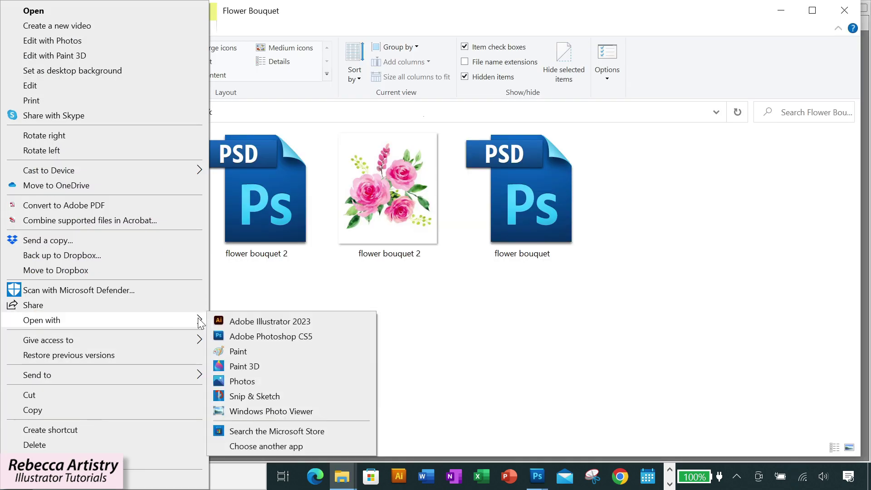
click(249, 322)
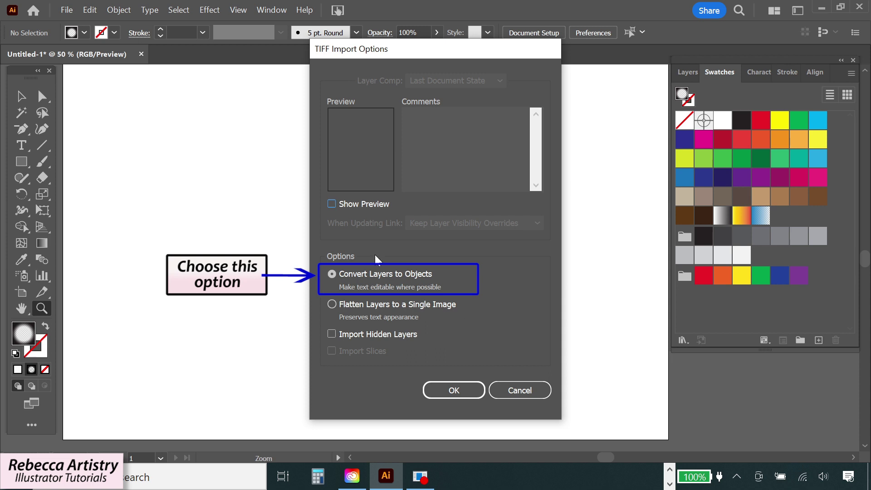
Import the TIFF into Illustrator with Convert Layers to Objects selected.
click(453, 389)
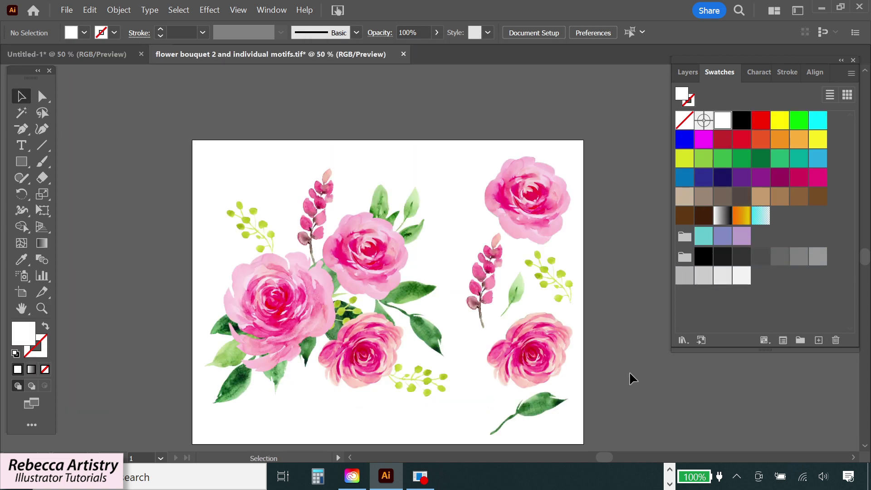